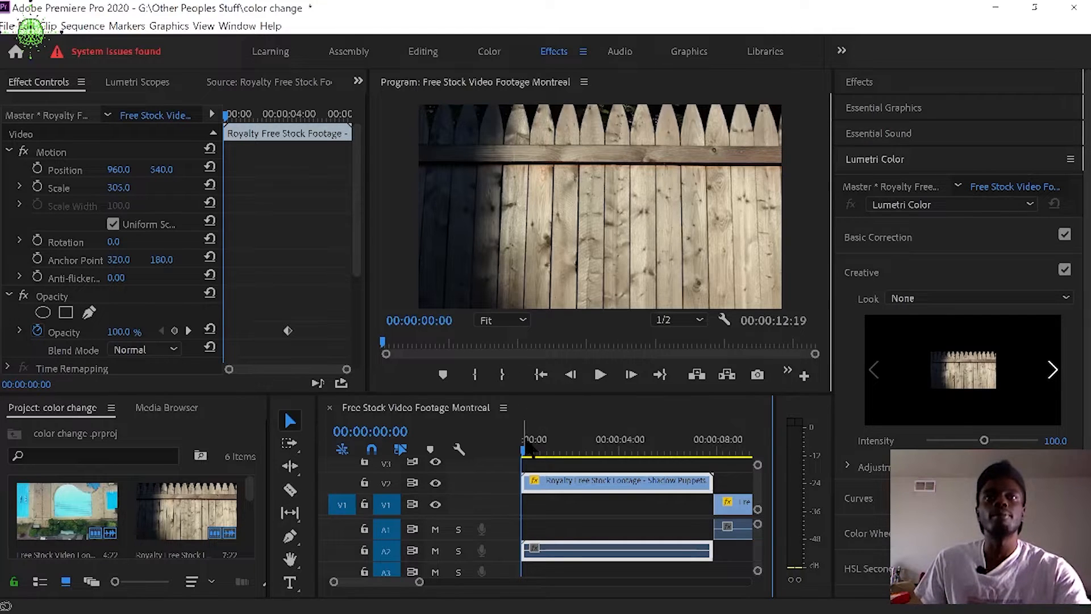
Step: Scrub through the shadow puppets clip to about 00:00:05:20 and return to the start of the sequence
{"action": "left_click_drag", "start_coordinate": [526, 447], "coordinate": [592, 455]}
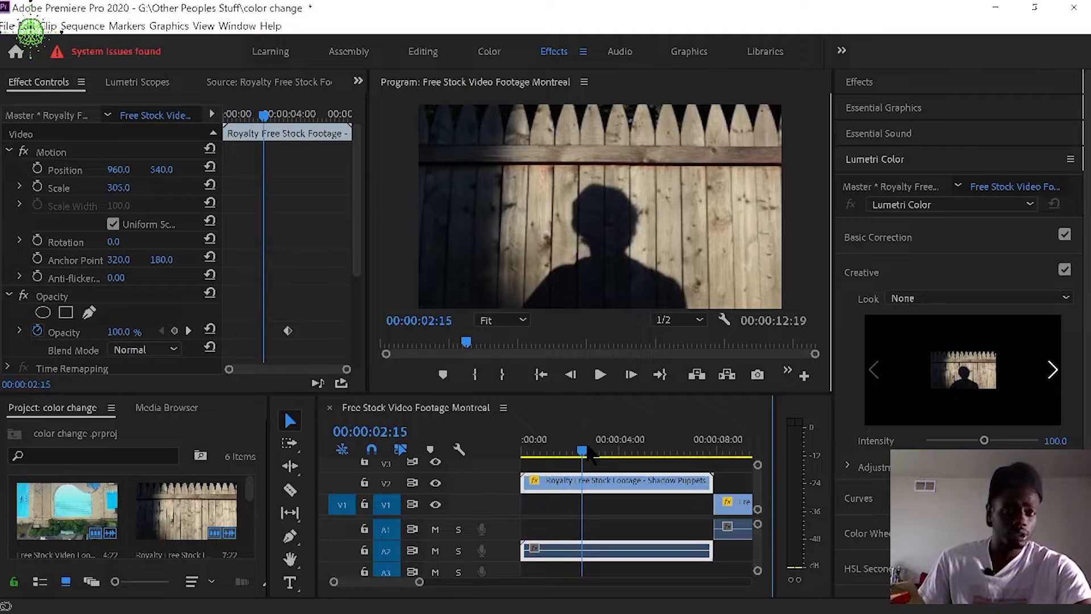
{"action": "left_click_drag", "start_coordinate": [592, 454], "coordinate": [663, 481]}
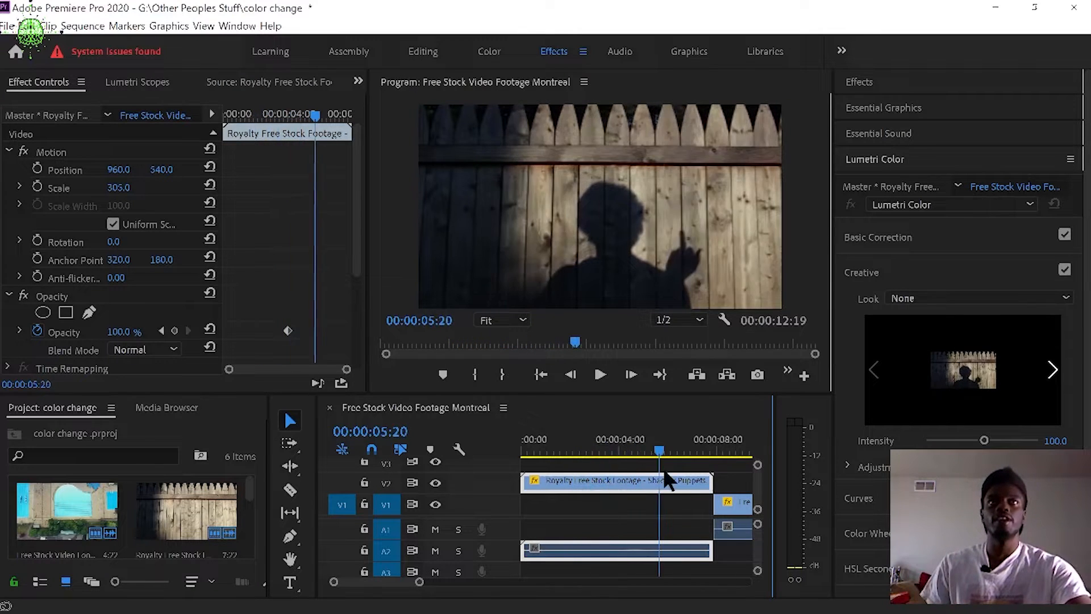
{"action": "key", "text": "Home"}
Step: Check the frame size in the sequence settings and close them without changes
{"action": "left_click", "coordinate": [102, 29]}
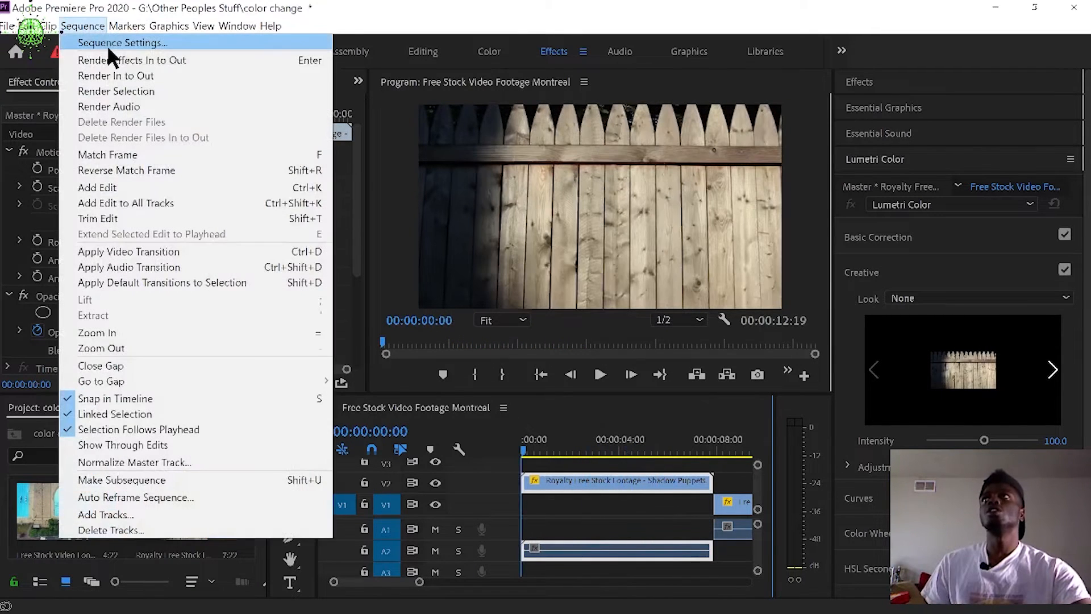
{"action": "left_click", "coordinate": [106, 44]}
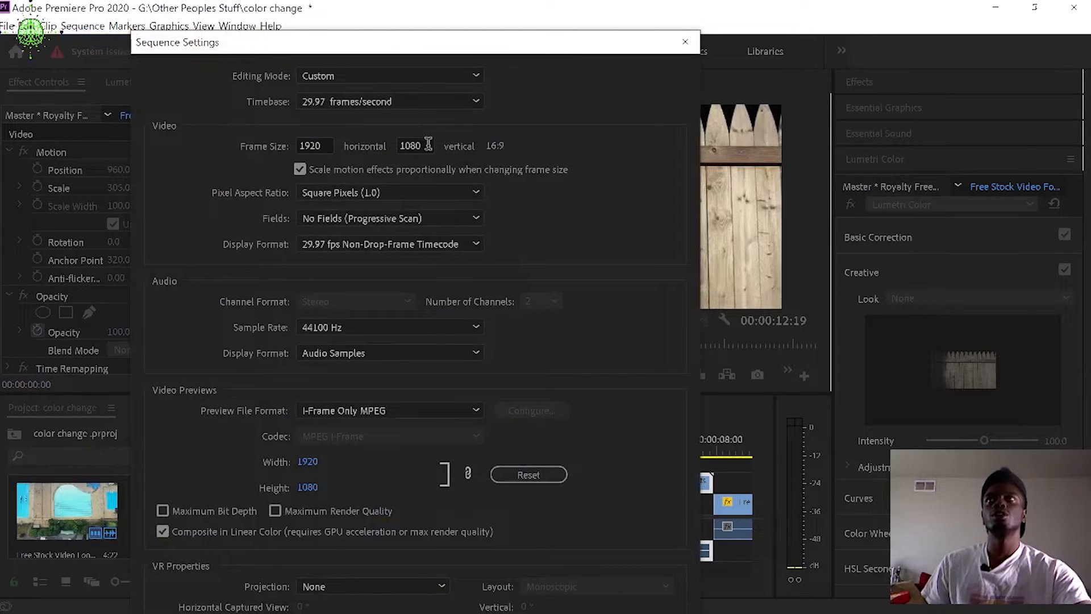
{"action": "left_click", "coordinate": [685, 43]}
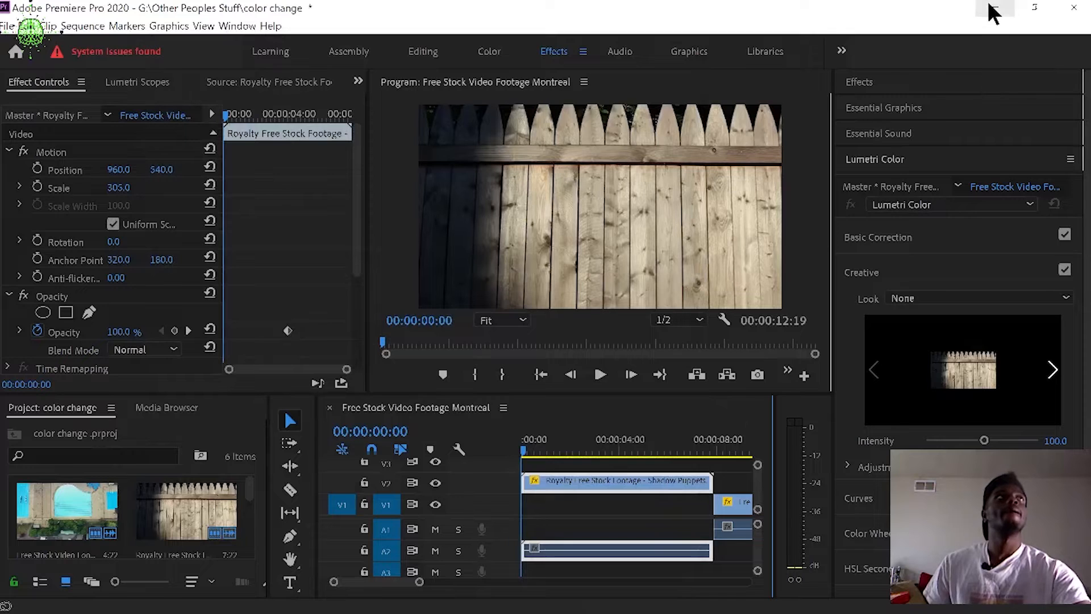
Step: Export the empty fence frame at 00:00:00:00 as a JPEG still and import it into the project
{"action": "left_click", "coordinate": [527, 450]}
{"action": "mouse_move", "coordinate": [528, 446]}
{"action": "left_mouse_down"}
{"action": "mouse_move", "coordinate": [537, 447]}
{"action": "mouse_move", "coordinate": [514, 447]}
{"action": "left_mouse_up"}
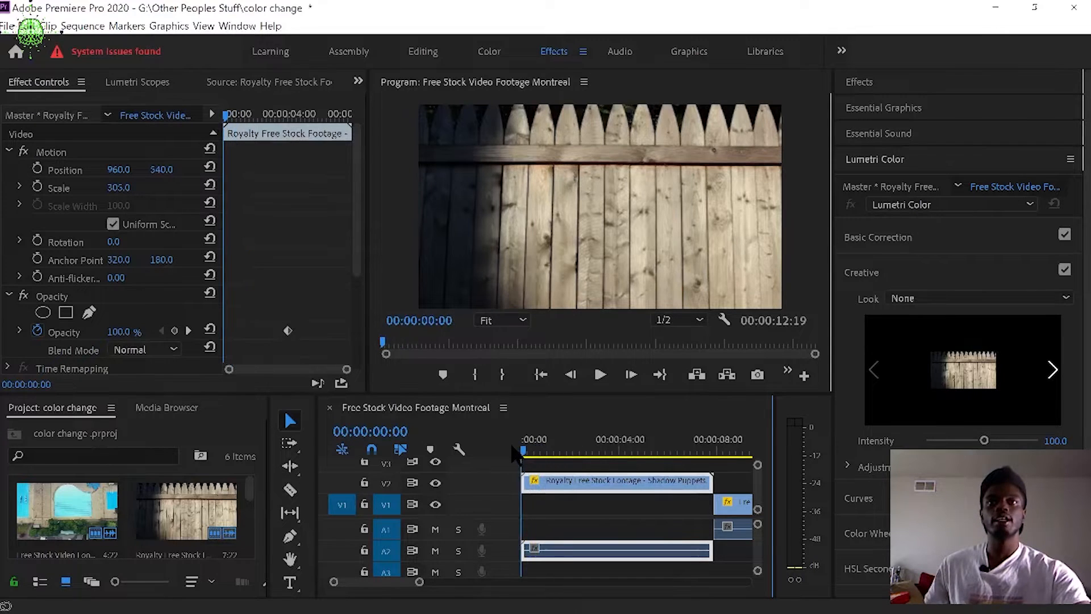
{"action": "left_click", "coordinate": [758, 374]}
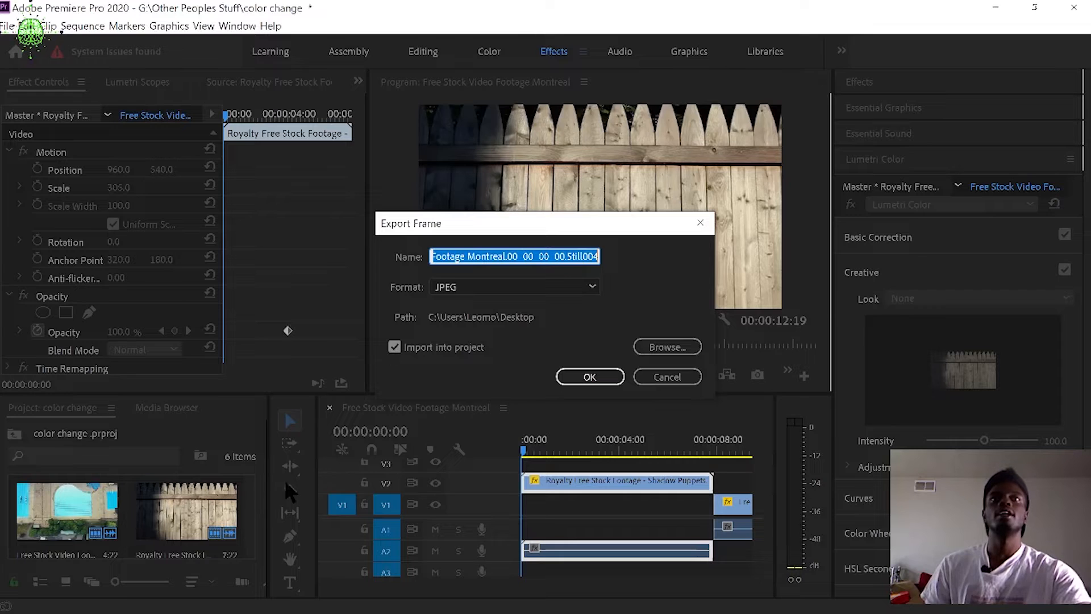
{"action": "left_click", "coordinate": [590, 377]}
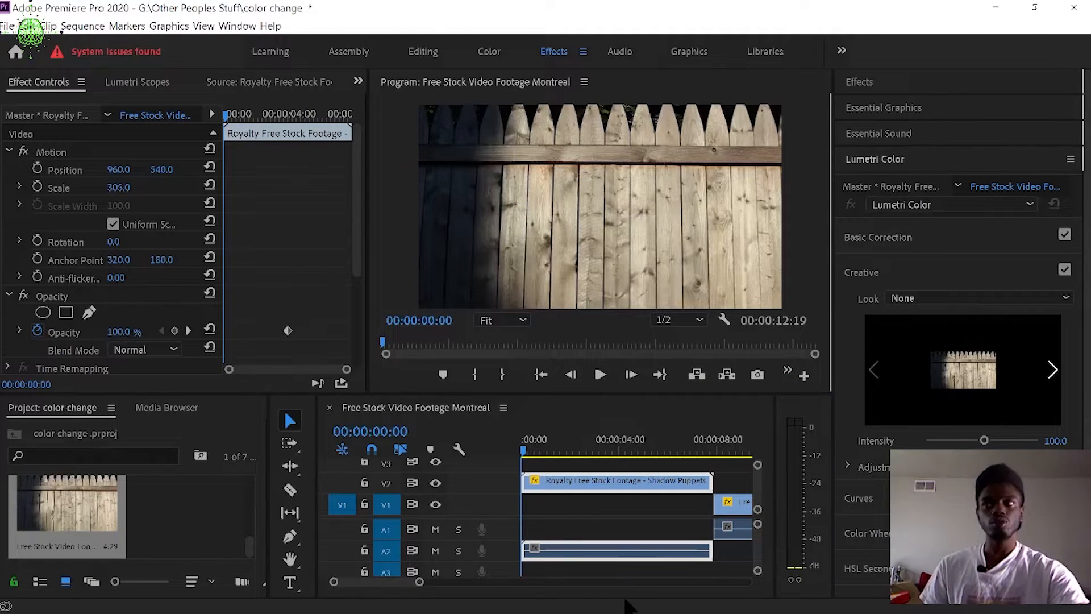
Step: Switch to Photoshop and rasterize the red fence image layer so it can be painted on
{"action": "mouse_move", "coordinate": [637, 611]}
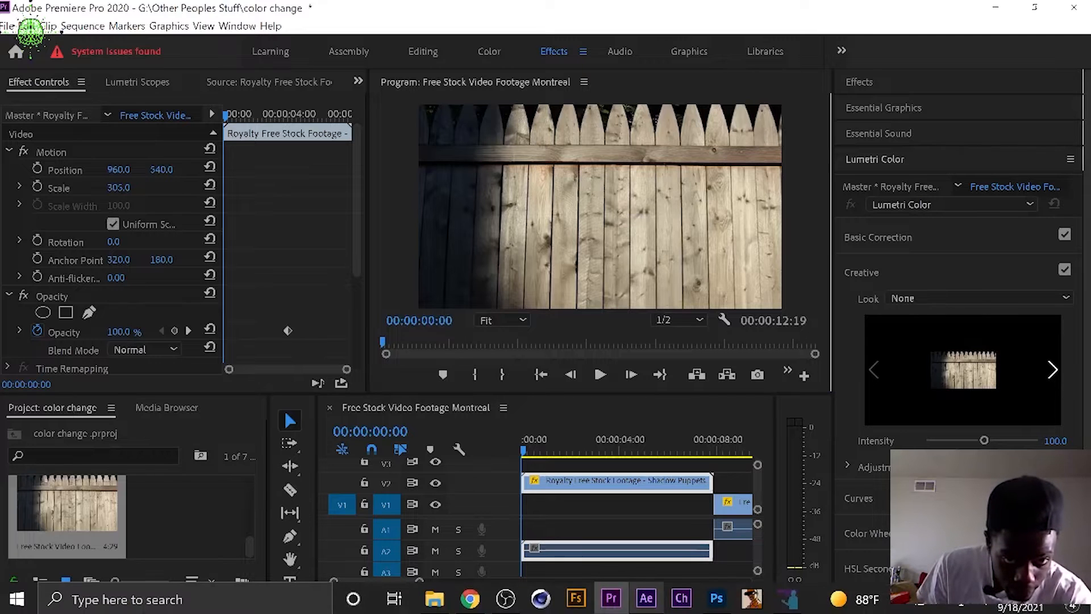
{"action": "left_click", "coordinate": [716, 597]}
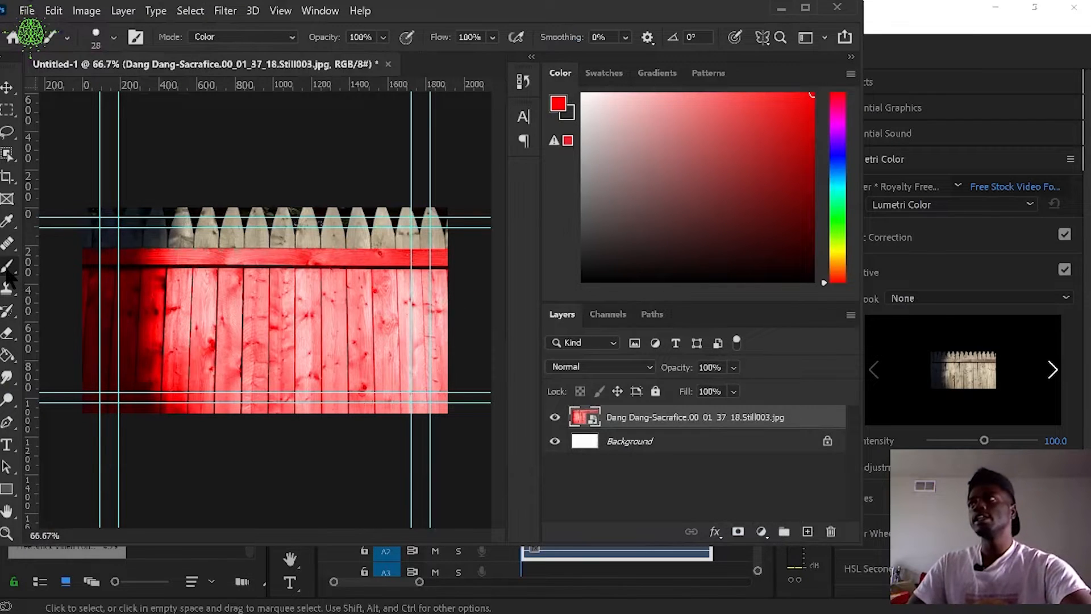
{"action": "left_click", "coordinate": [436, 377]}
{"action": "left_click", "coordinate": [503, 262]}
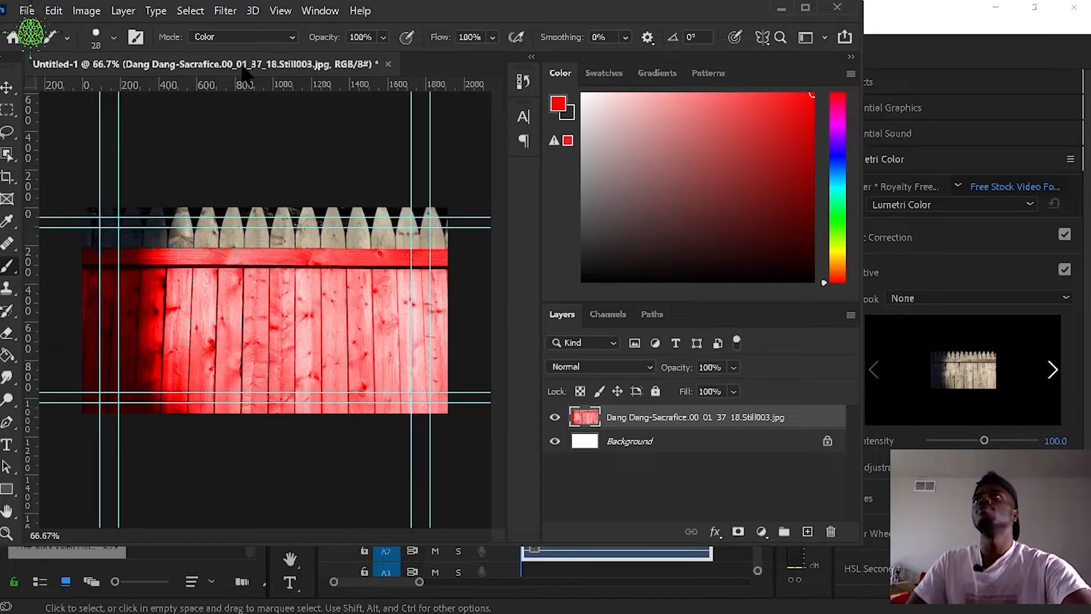
Step: Try a red brush stroke across the unpainted fence tips with the brush mode set to Normal, and undo it
{"action": "left_click", "coordinate": [283, 45]}
{"action": "left_click", "coordinate": [280, 49]}
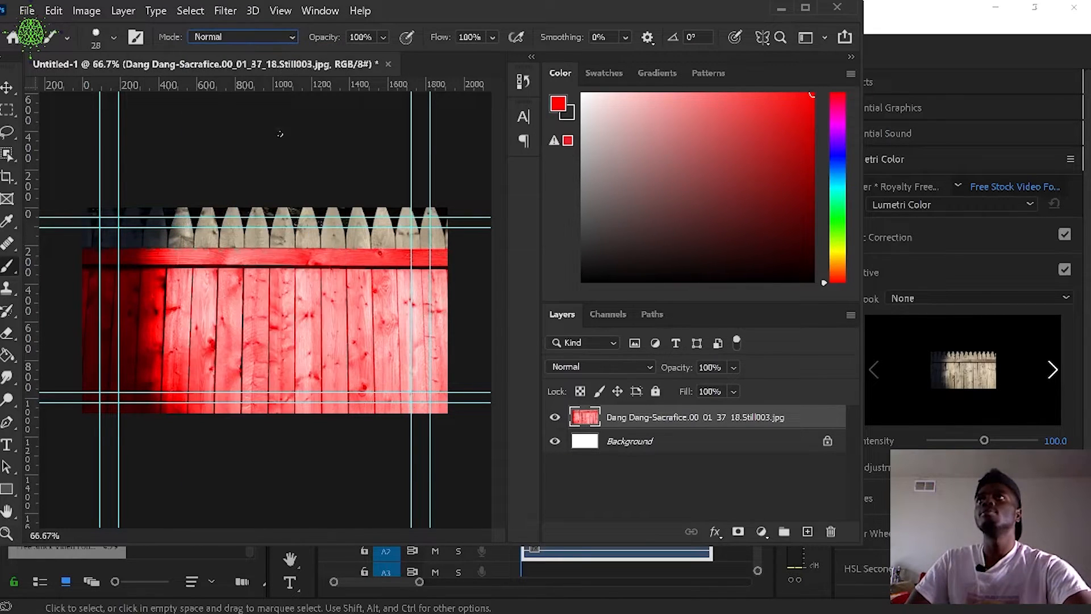
{"action": "mouse_move", "coordinate": [321, 243]}
{"action": "left_mouse_down"}
{"action": "mouse_move", "coordinate": [246, 244]}
{"action": "mouse_move", "coordinate": [270, 238]}
{"action": "mouse_move", "coordinate": [244, 227]}
{"action": "left_mouse_up"}
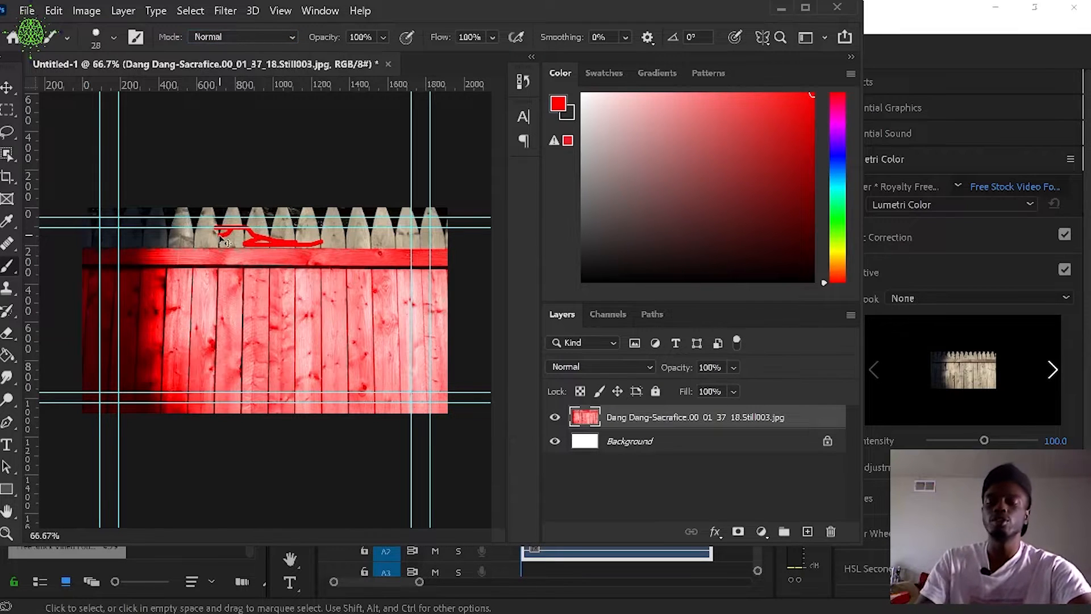
{"action": "key", "text": "ctrl+z"}
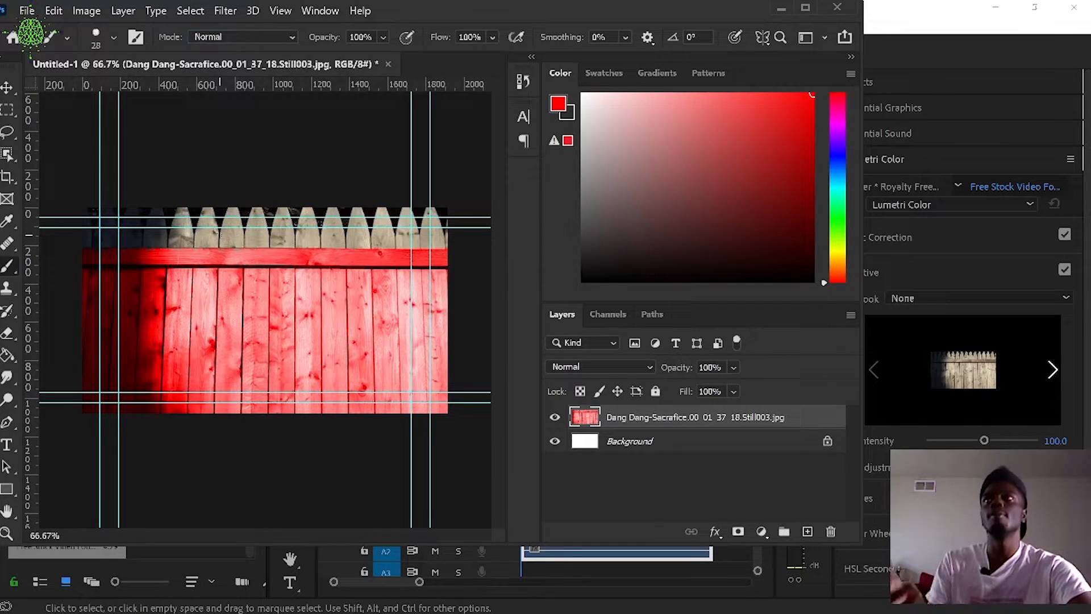
Step: Set the brush mode to Color, try tinting the unpainted fence tips red, and undo the stroke
{"action": "left_click", "coordinate": [249, 37]}
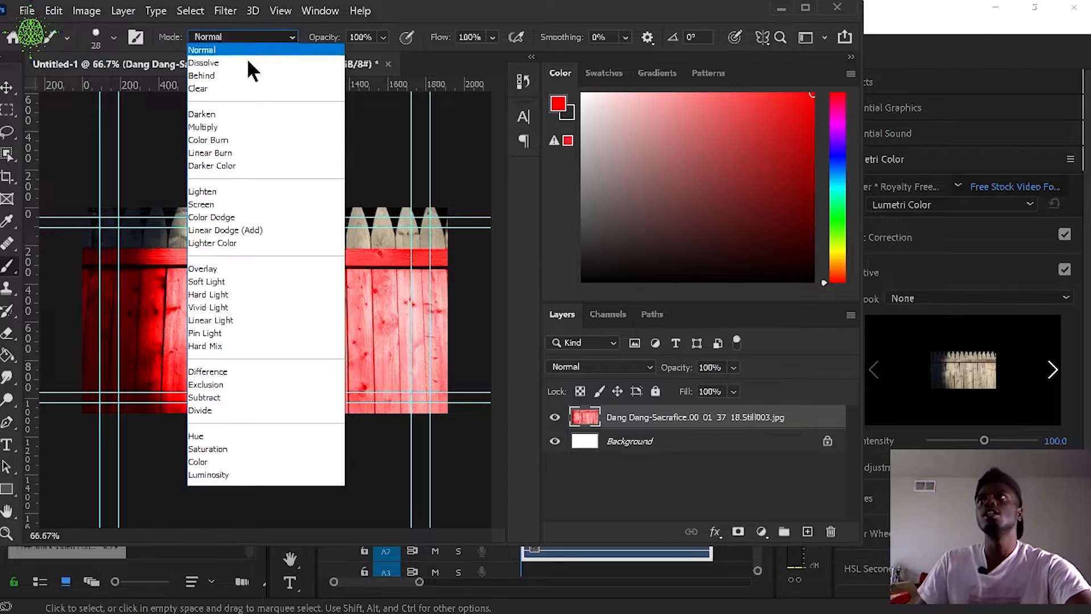
{"action": "left_click", "coordinate": [244, 462]}
{"action": "left_click_drag", "start_coordinate": [222, 237], "coordinate": [282, 244]}
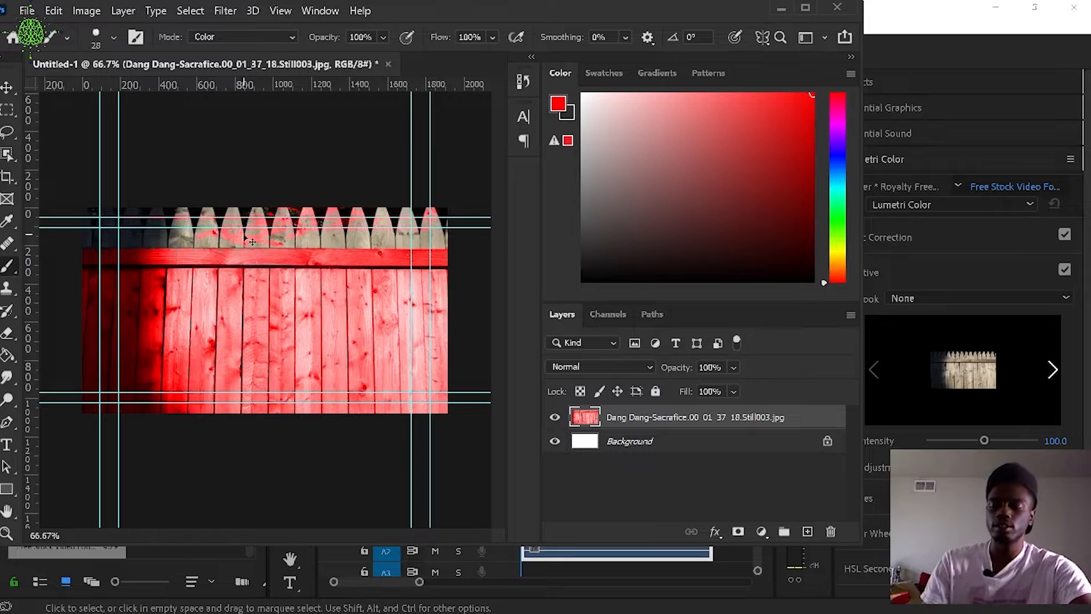
{"action": "key", "text": "ctrl+z"}
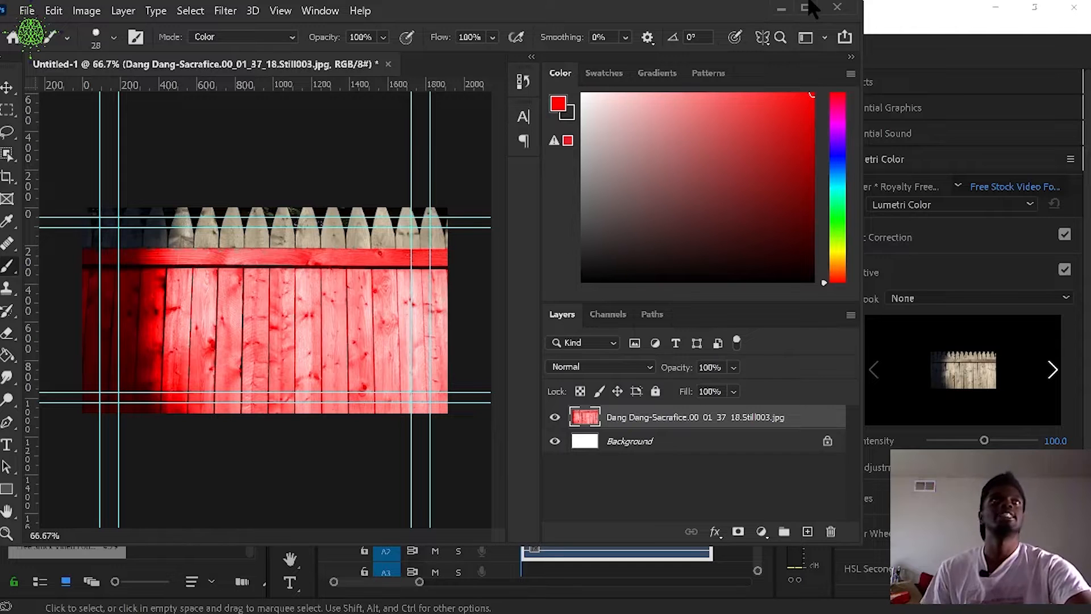
Step: Return to Premiere Pro, place the red fence still on track V3 above the shadow clip and extend it to that clip's end
{"action": "left_click", "coordinate": [780, 9]}
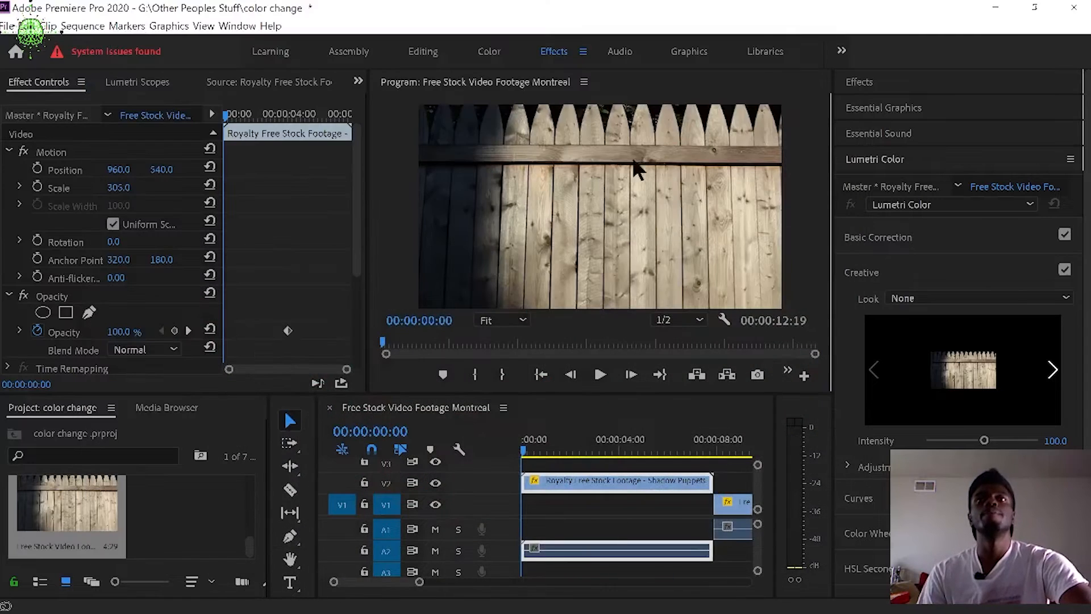
{"action": "scroll", "coordinate": [212, 506], "scroll_direction": "up", "scroll_amount": 2}
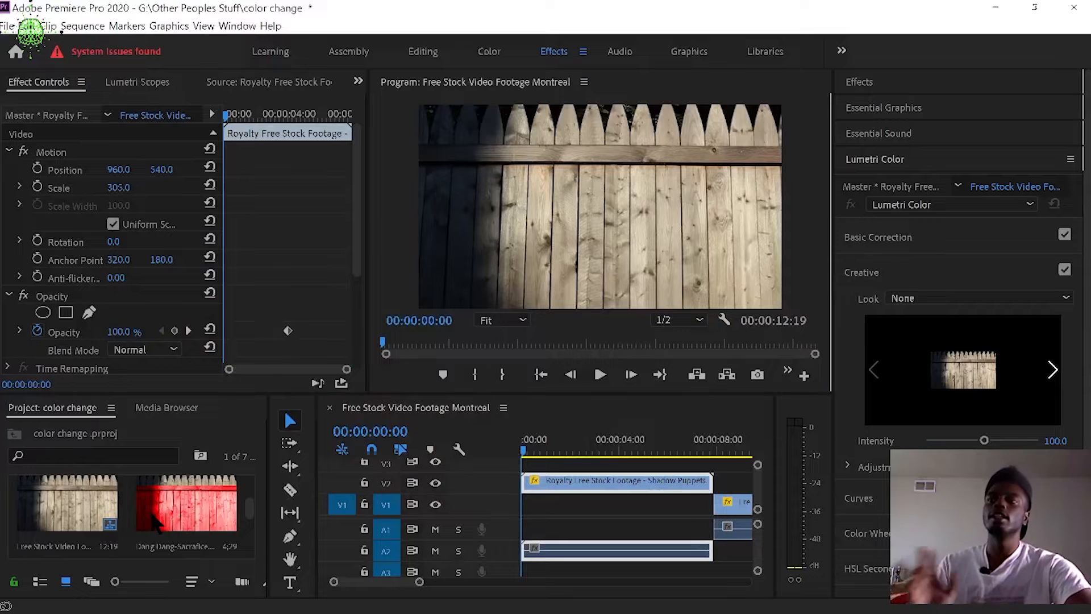
{"action": "left_click_drag", "start_coordinate": [153, 522], "coordinate": [512, 467]}
{"action": "left_click_drag", "start_coordinate": [641, 461], "coordinate": [711, 462]}
Step: Select the red fence still on V3, turn off its opacity keyframing and lower its opacity to 25%
{"action": "left_click", "coordinate": [596, 448]}
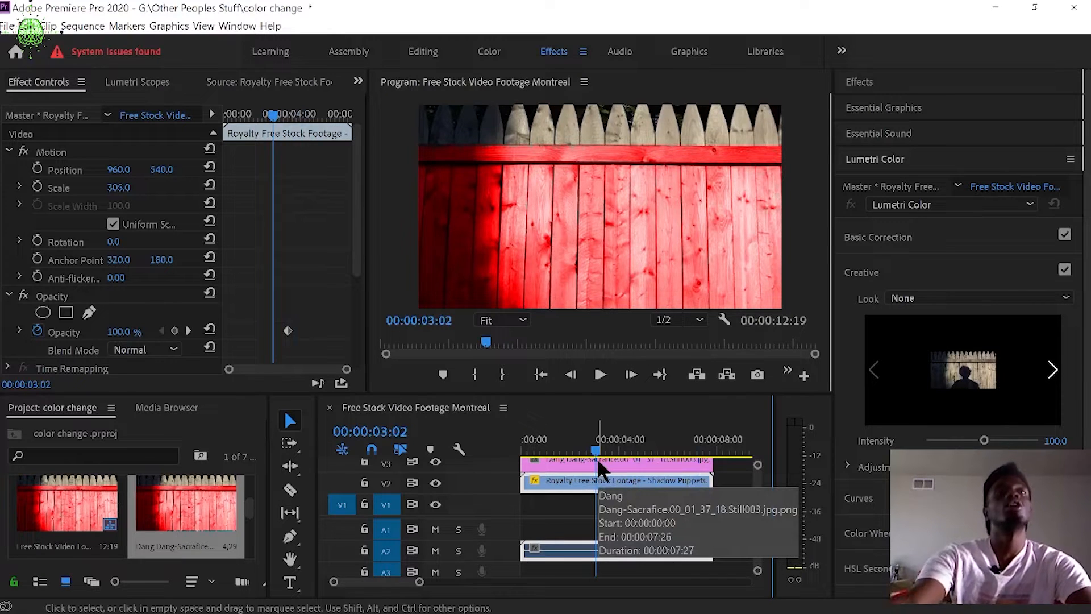
{"action": "mouse_move", "coordinate": [597, 449]}
{"action": "left_mouse_down"}
{"action": "mouse_move", "coordinate": [574, 448]}
{"action": "mouse_move", "coordinate": [694, 449]}
{"action": "mouse_move", "coordinate": [599, 450]}
{"action": "left_mouse_up"}
{"action": "left_click", "coordinate": [604, 461]}
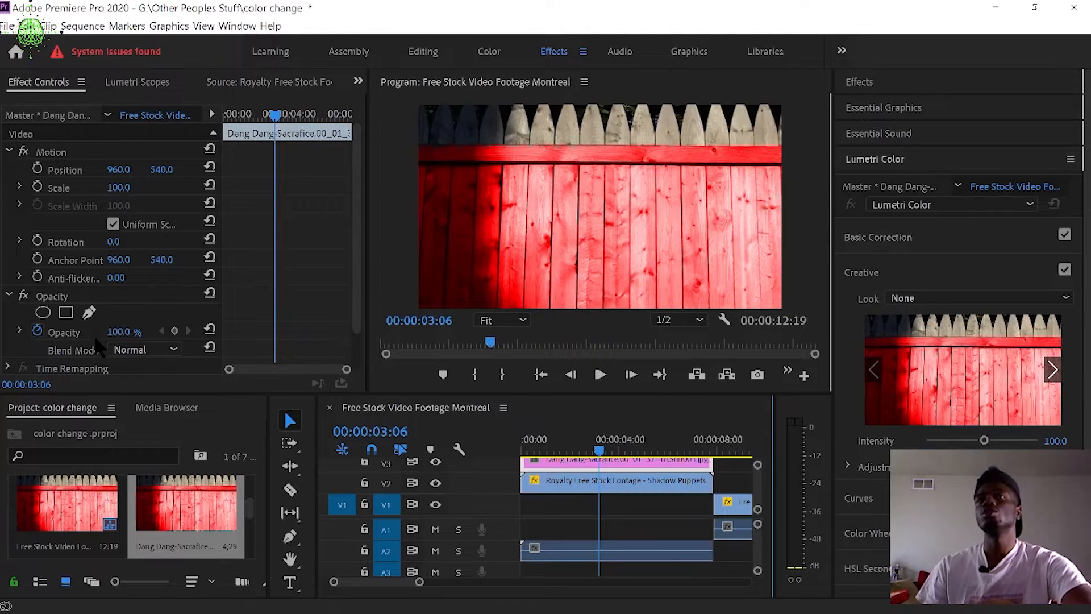
{"action": "left_click", "coordinate": [37, 331]}
{"action": "left_click_drag", "start_coordinate": [119, 332], "coordinate": [76, 332]}
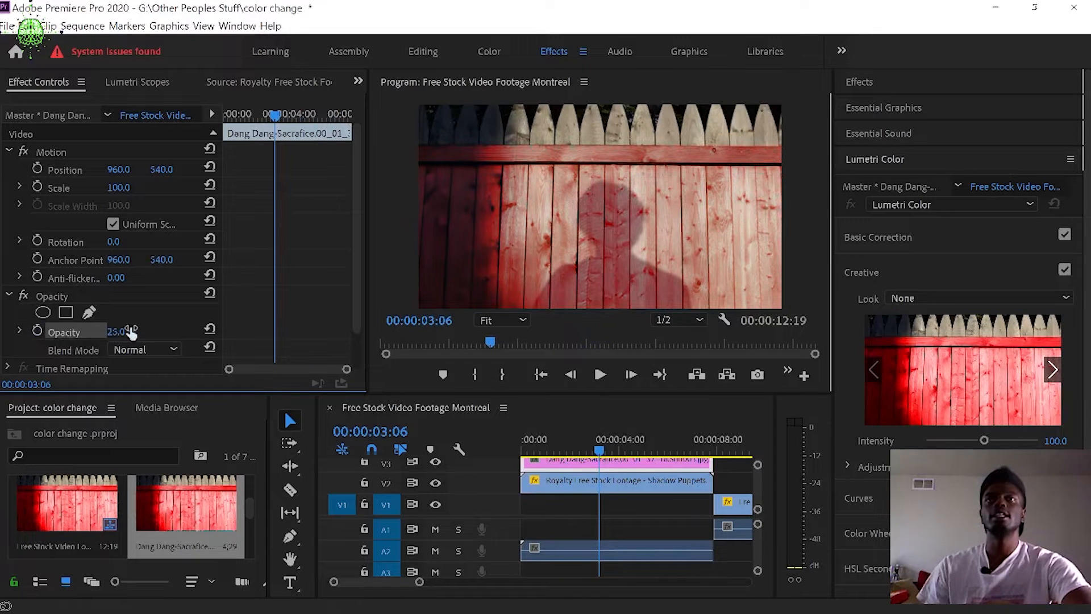
Step: Reset the red fence still's opacity to 100% and move the playhead to 00:00:03:11
{"action": "mouse_move", "coordinate": [599, 449]}
{"action": "left_mouse_down"}
{"action": "mouse_move", "coordinate": [708, 453]}
{"action": "mouse_move", "coordinate": [554, 458]}
{"action": "mouse_move", "coordinate": [692, 459]}
{"action": "mouse_move", "coordinate": [606, 467]}
{"action": "left_mouse_up"}
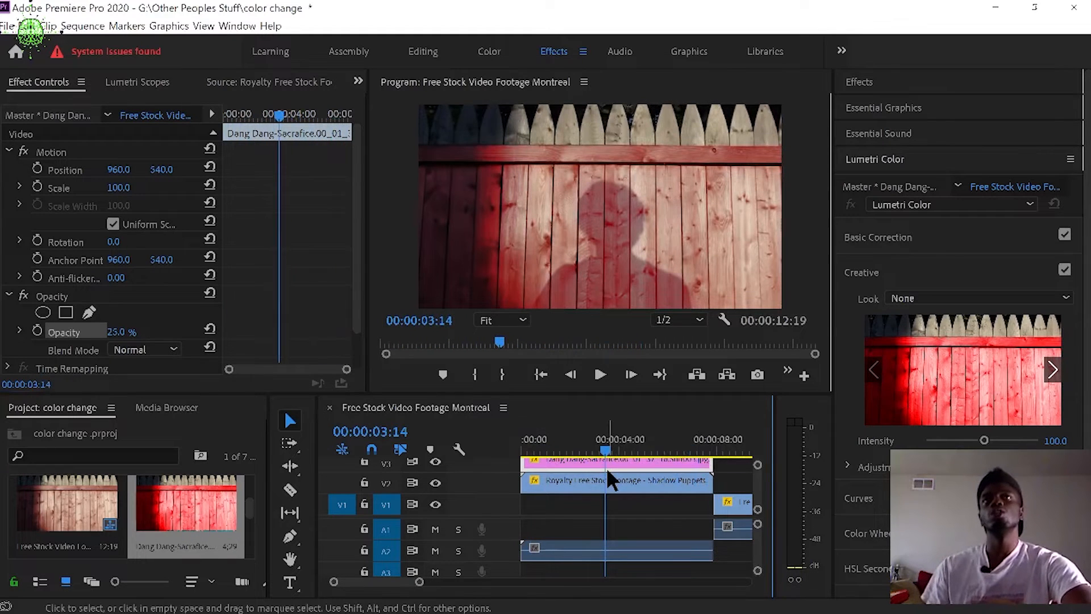
{"action": "left_click", "coordinate": [207, 331]}
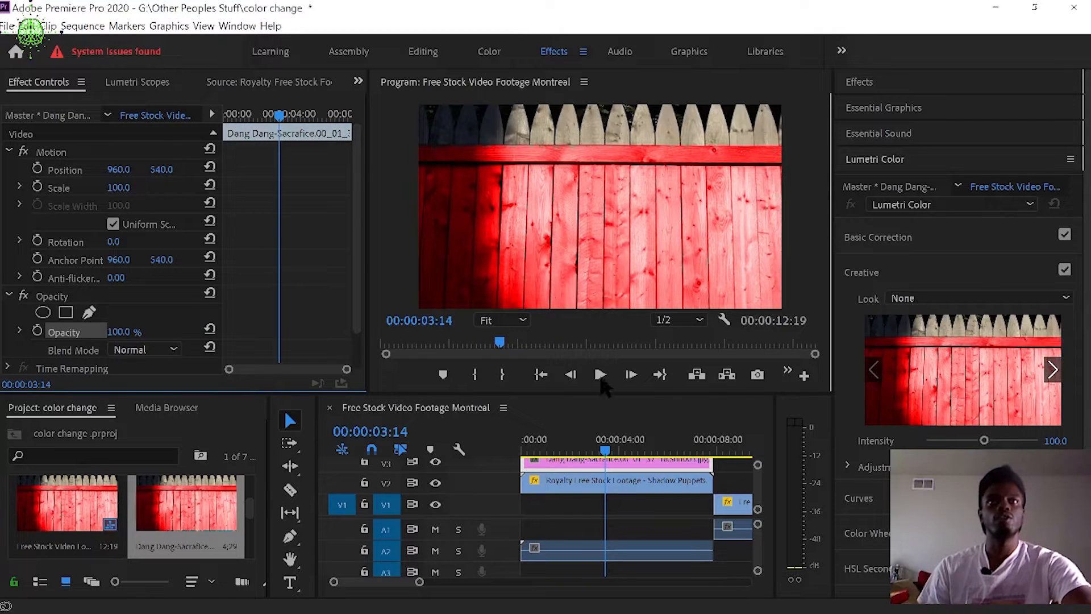
{"action": "left_click_drag", "start_coordinate": [625, 453], "coordinate": [600, 454]}
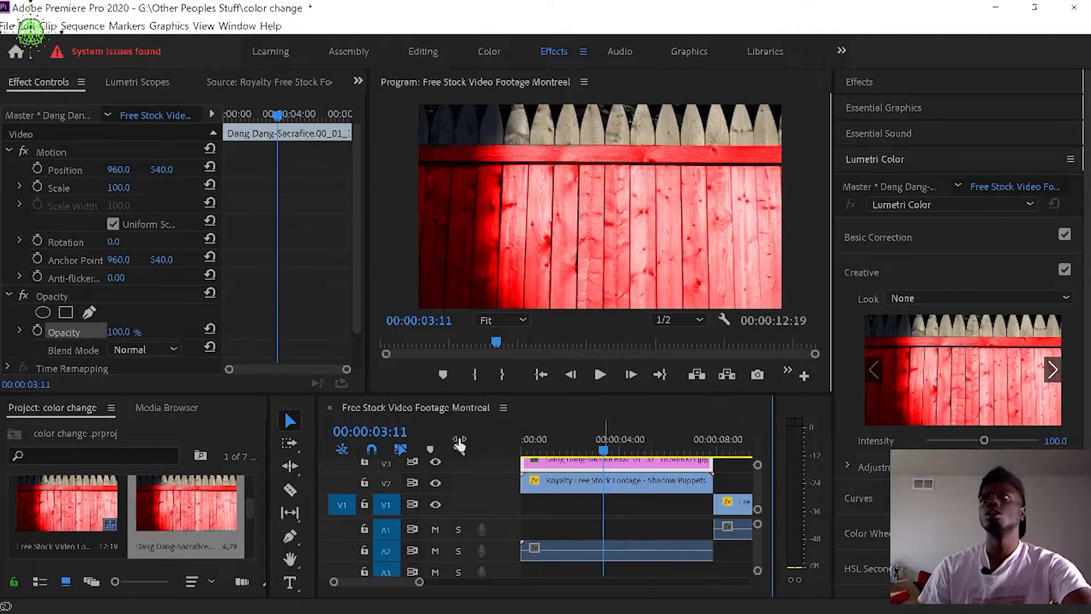
Step: Set the red fence still's blend mode to Color
{"action": "left_click", "coordinate": [151, 348]}
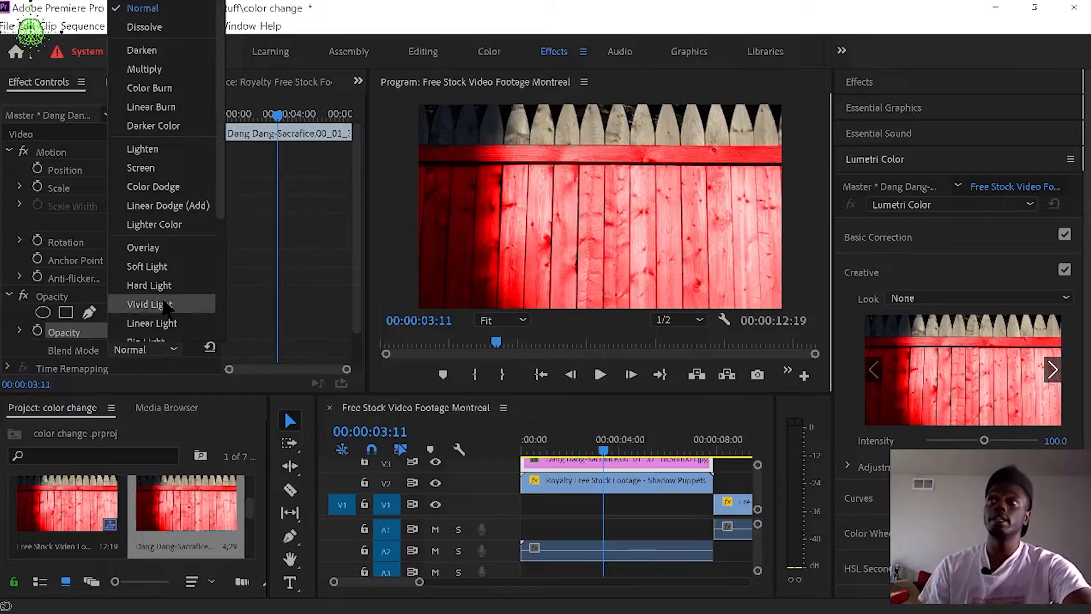
{"action": "scroll", "coordinate": [159, 307], "scroll_direction": "down", "scroll_amount": 3}
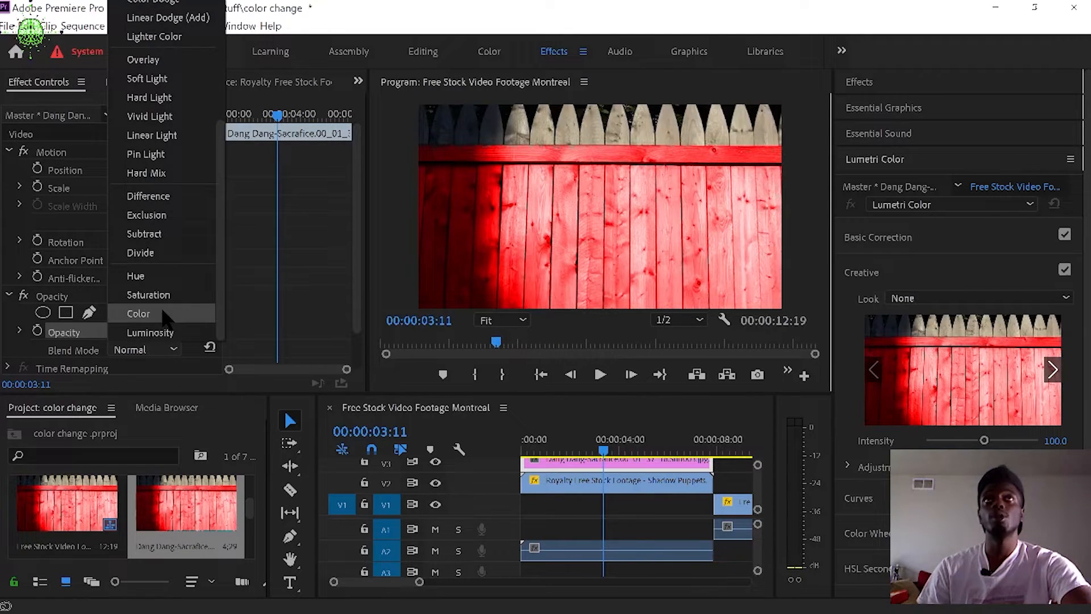
{"action": "left_click", "coordinate": [162, 314]}
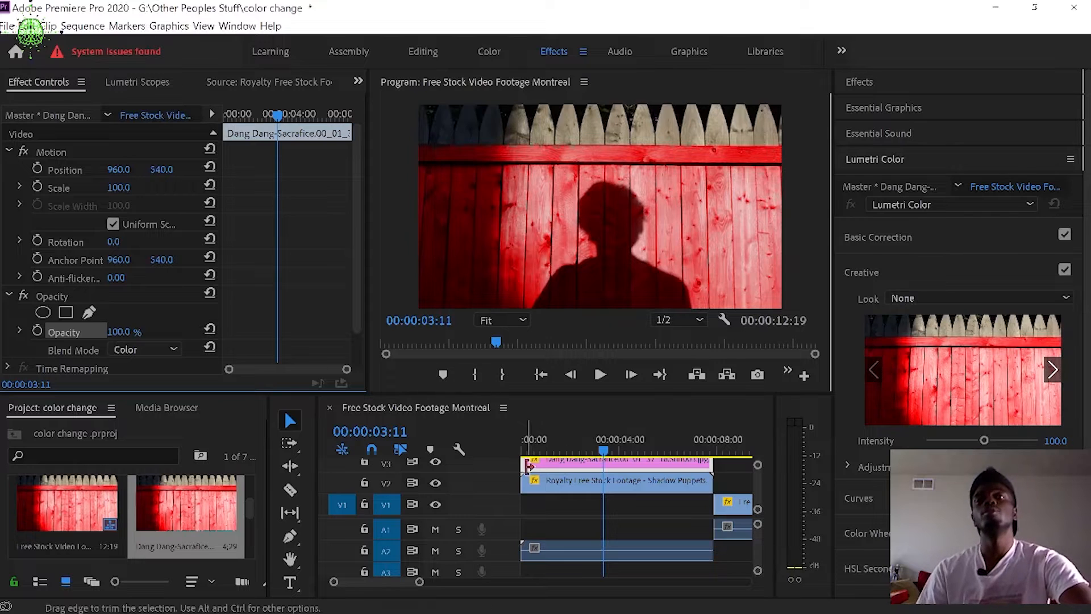
Step: Play the recolored fence sequence from the start through to the opening of the swimming pool clip
{"action": "left_click", "coordinate": [610, 452]}
{"action": "left_click_drag", "start_coordinate": [612, 452], "coordinate": [484, 455]}
{"action": "key", "text": "space"}
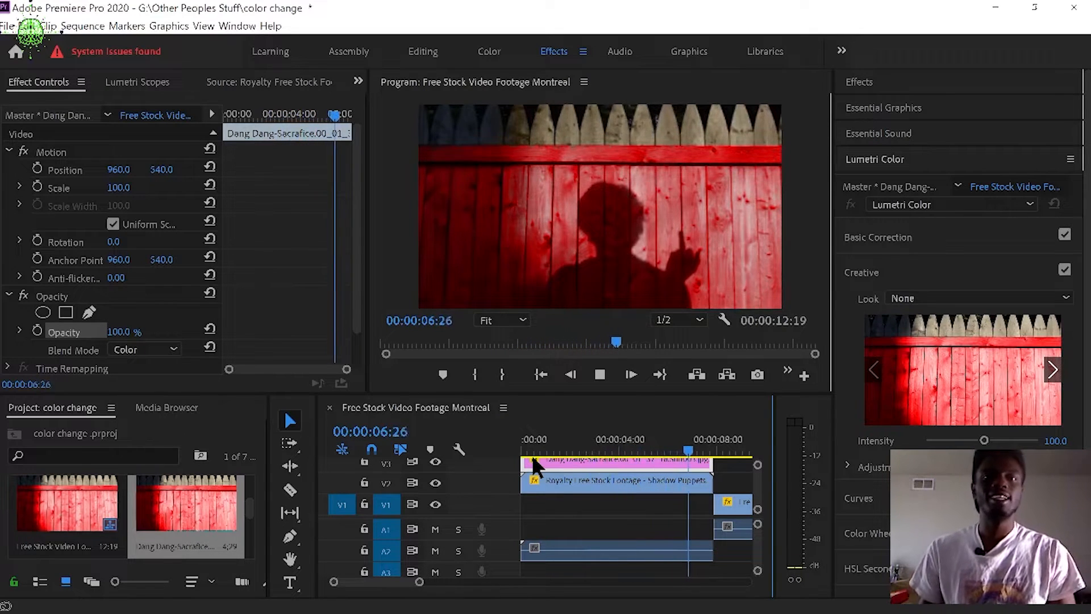
{"action": "key", "text": "space"}
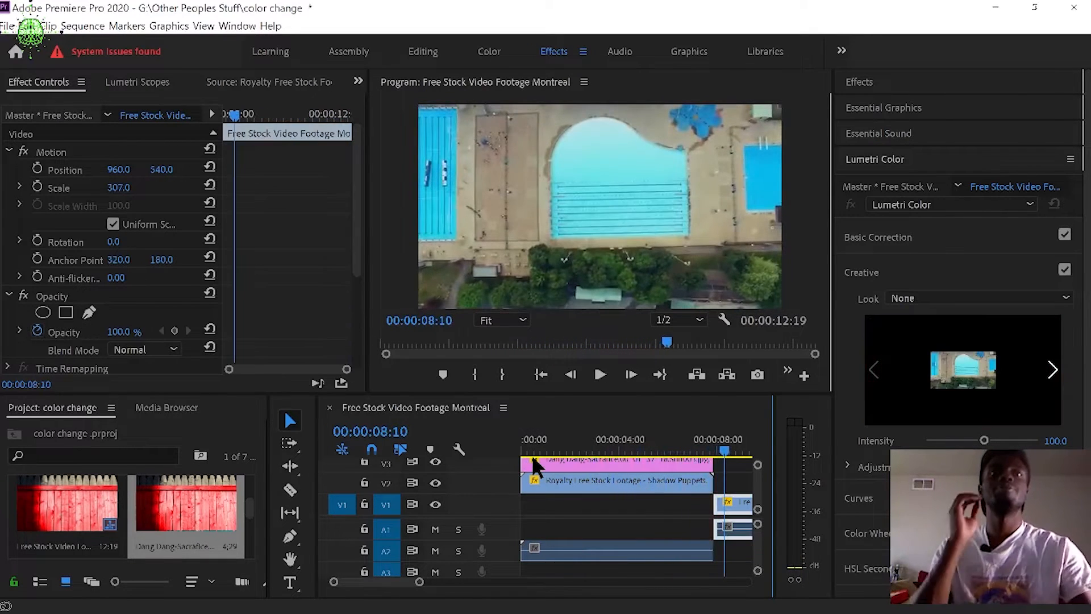
{"action": "key", "text": "space"}
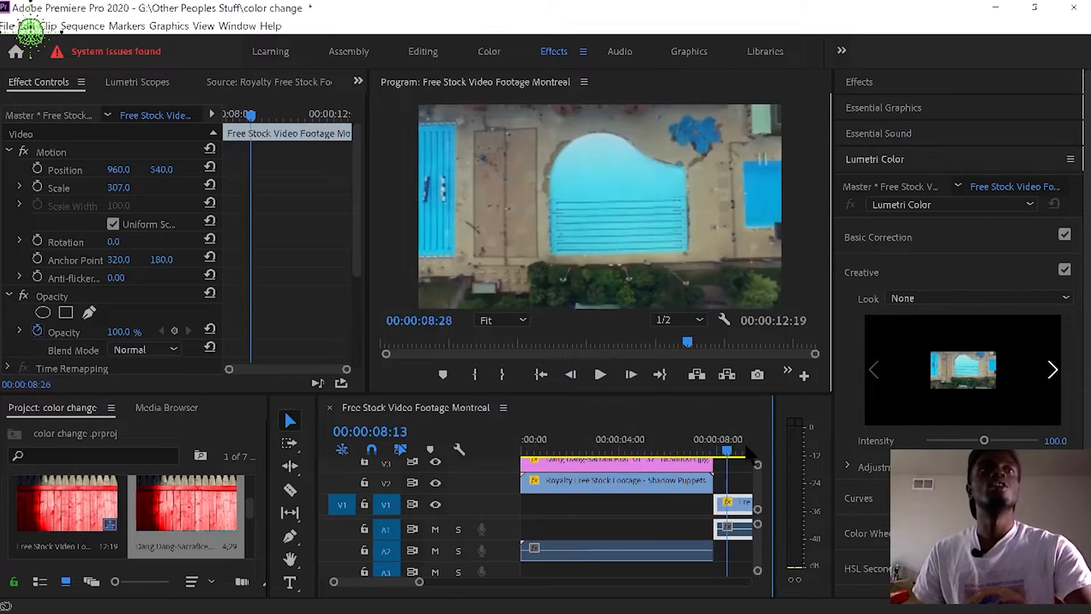
Step: Go to the start of the aerial swimming pool clip on V1 and scrub to 00:00:08:19
{"action": "mouse_move", "coordinate": [715, 453]}
{"action": "left_mouse_down"}
{"action": "mouse_move", "coordinate": [754, 456]}
{"action": "mouse_move", "coordinate": [697, 461]}
{"action": "mouse_move", "coordinate": [706, 459]}
{"action": "left_mouse_up"}
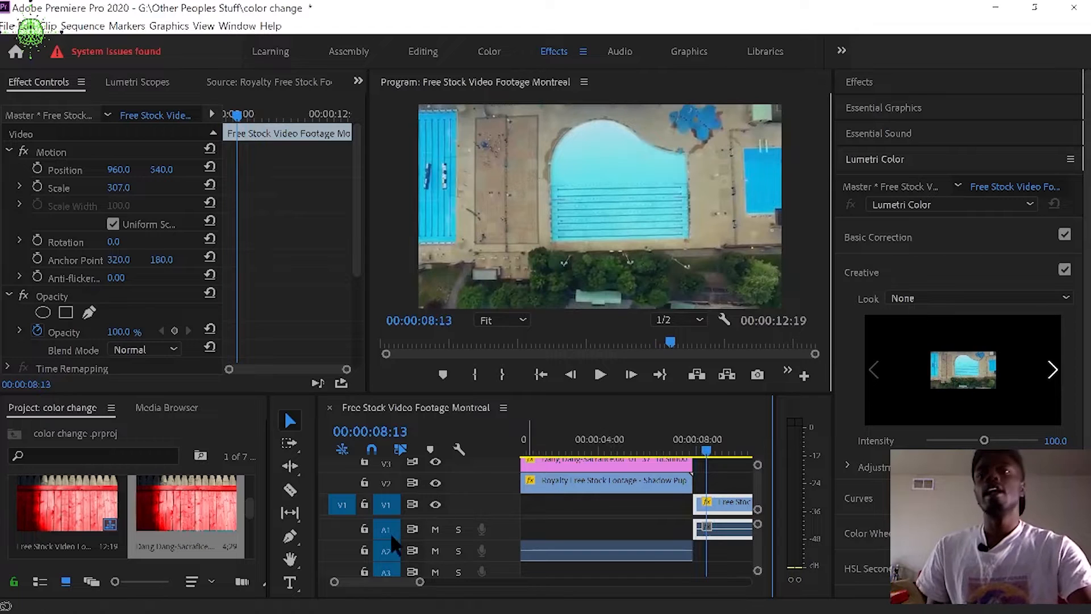
{"action": "mouse_move", "coordinate": [390, 581]}
{"action": "left_mouse_down"}
{"action": "mouse_move", "coordinate": [405, 582]}
{"action": "mouse_move", "coordinate": [391, 584]}
{"action": "left_mouse_up"}
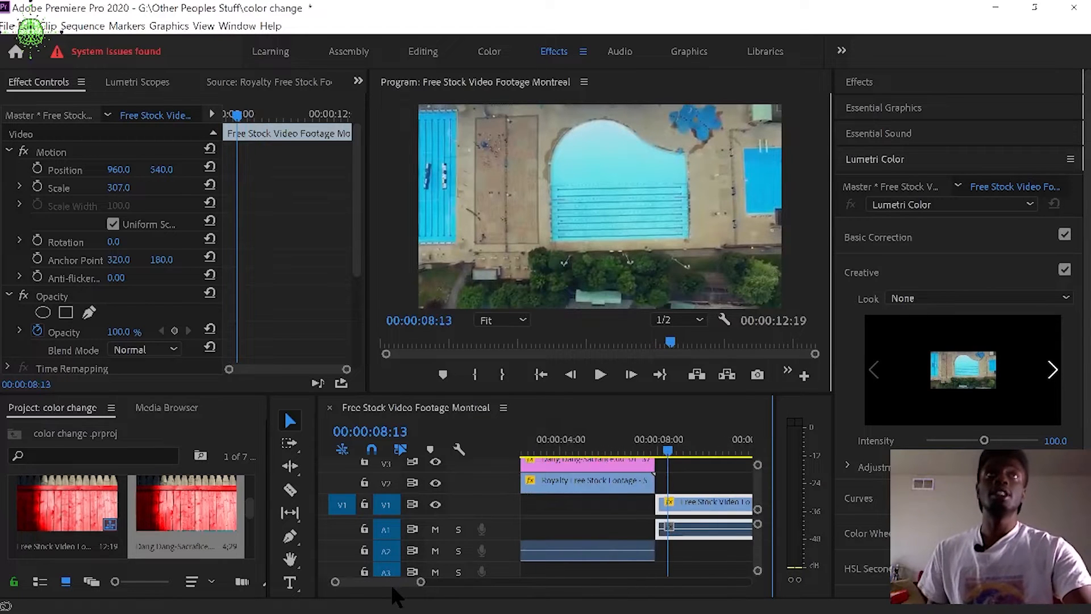
{"action": "left_click", "coordinate": [662, 452]}
{"action": "left_click_drag", "start_coordinate": [663, 455], "coordinate": [656, 454]}
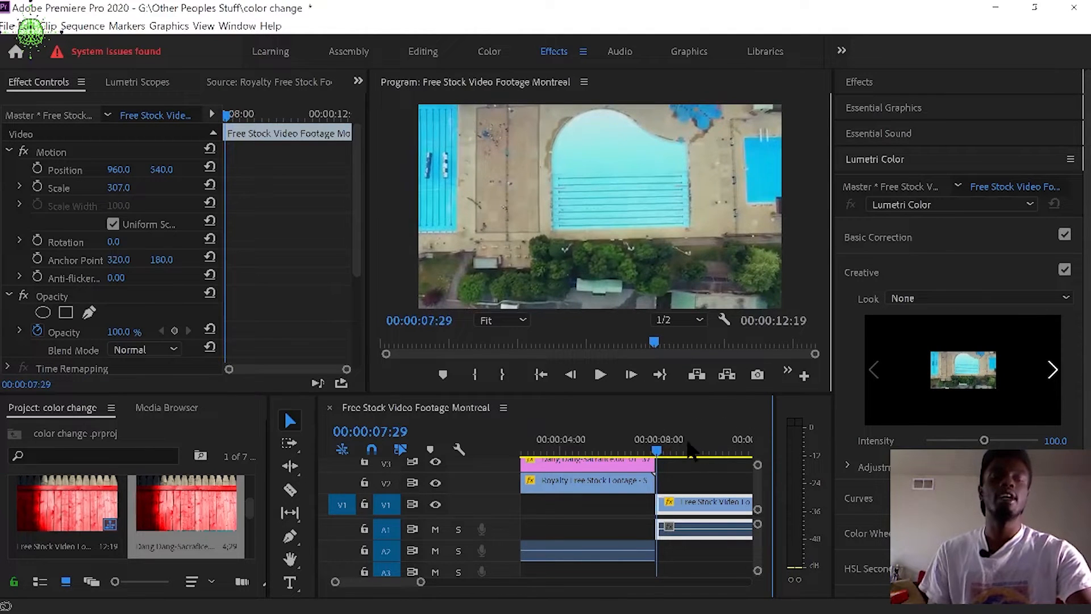
{"action": "left_click_drag", "start_coordinate": [647, 452], "coordinate": [676, 450]}
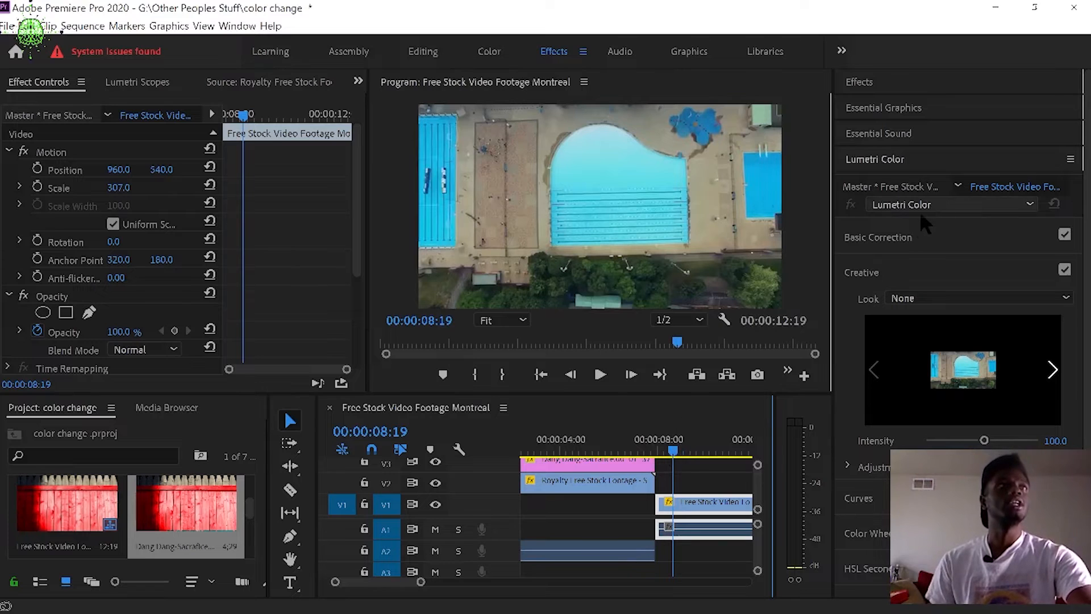
Step: Search the effects for "color" and apply the Change Color effect to the aerial swimming pool clip
{"action": "left_click", "coordinate": [879, 89]}
{"action": "left_click", "coordinate": [881, 105]}
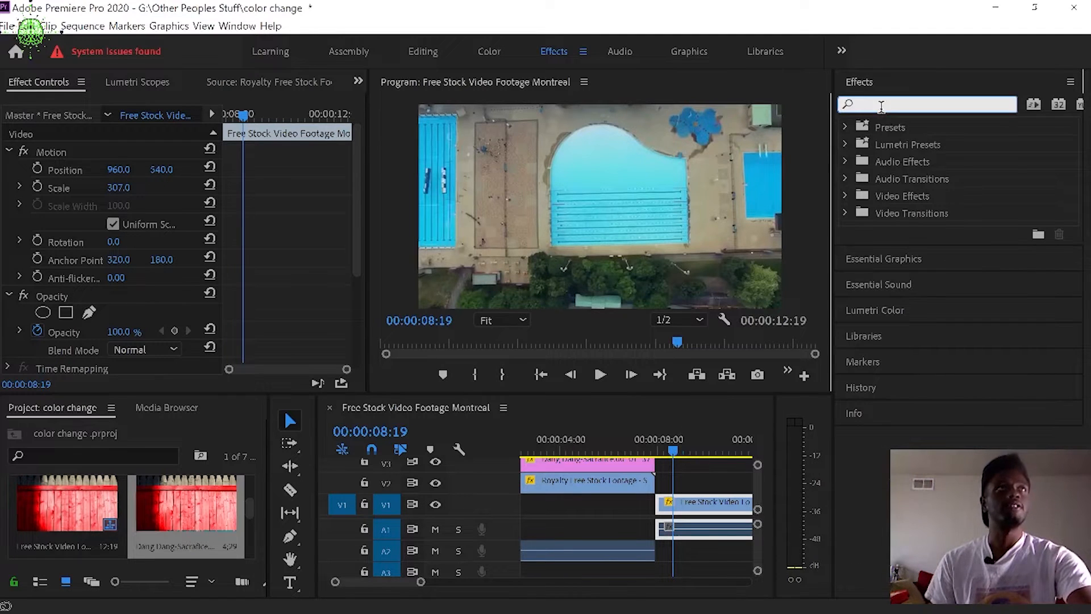
{"action": "type", "text": "color"}
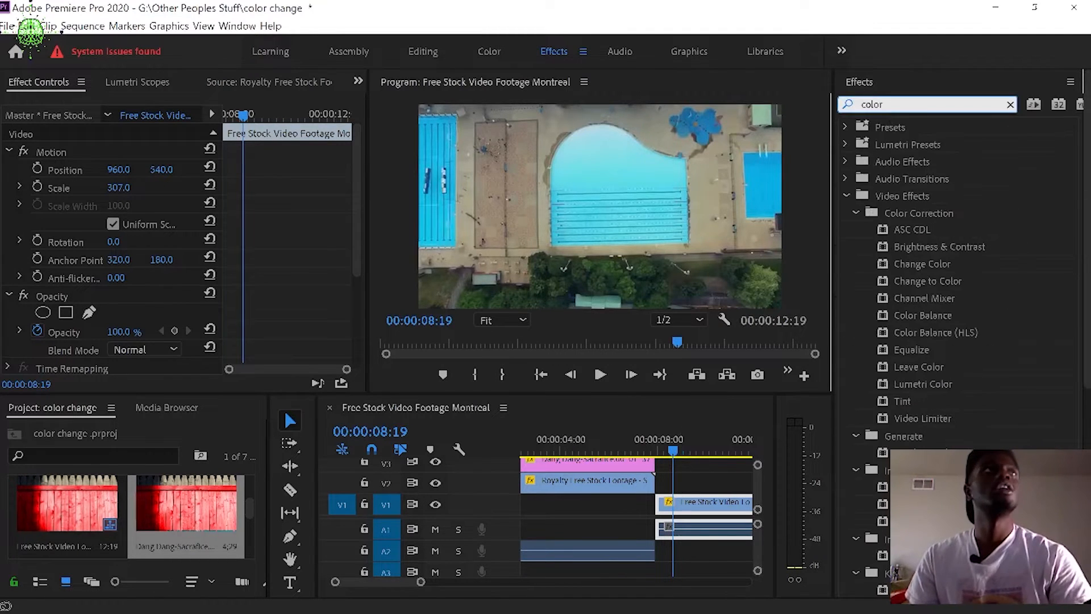
{"action": "left_click_drag", "start_coordinate": [921, 264], "coordinate": [703, 503]}
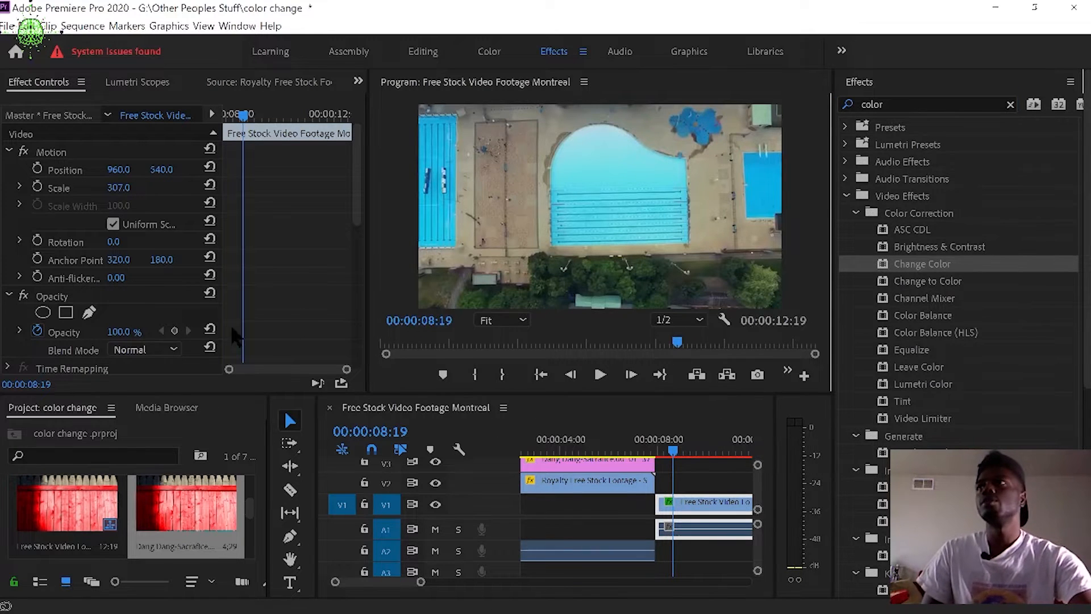
Step: Sample the pool water as Color To Change and set Hue Transform 83.0, Lightness Transform 24.0 and Matching Tolerance 53%
{"action": "scroll", "coordinate": [176, 321], "scroll_direction": "down", "scroll_amount": 10}
{"action": "left_click", "coordinate": [137, 271]}
{"action": "left_click", "coordinate": [568, 196]}
{"action": "left_click_drag", "start_coordinate": [112, 290], "coordinate": [138, 217]}
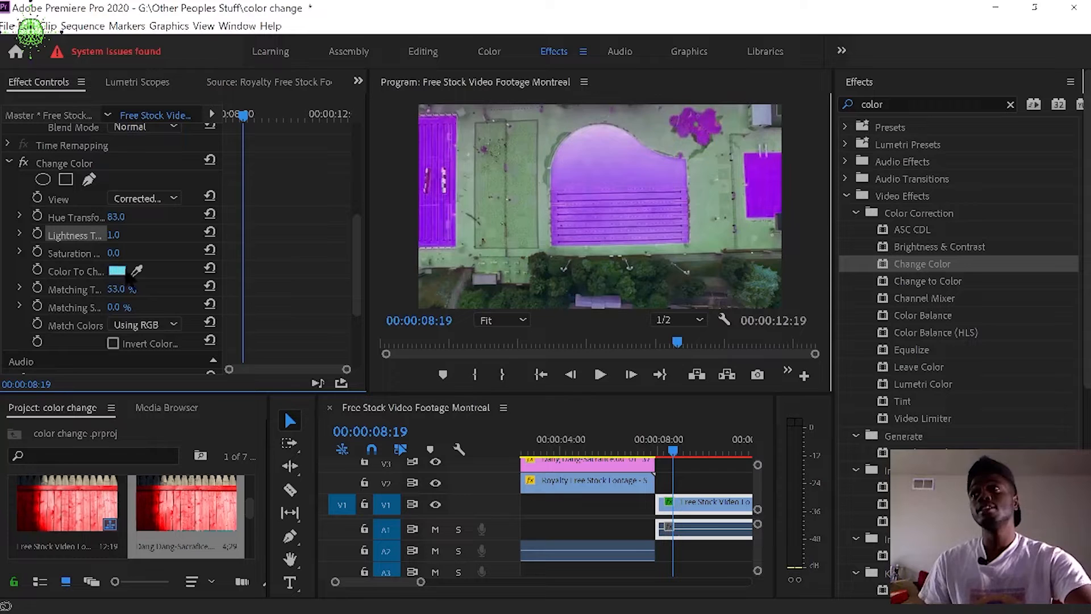
{"action": "left_click", "coordinate": [133, 275]}
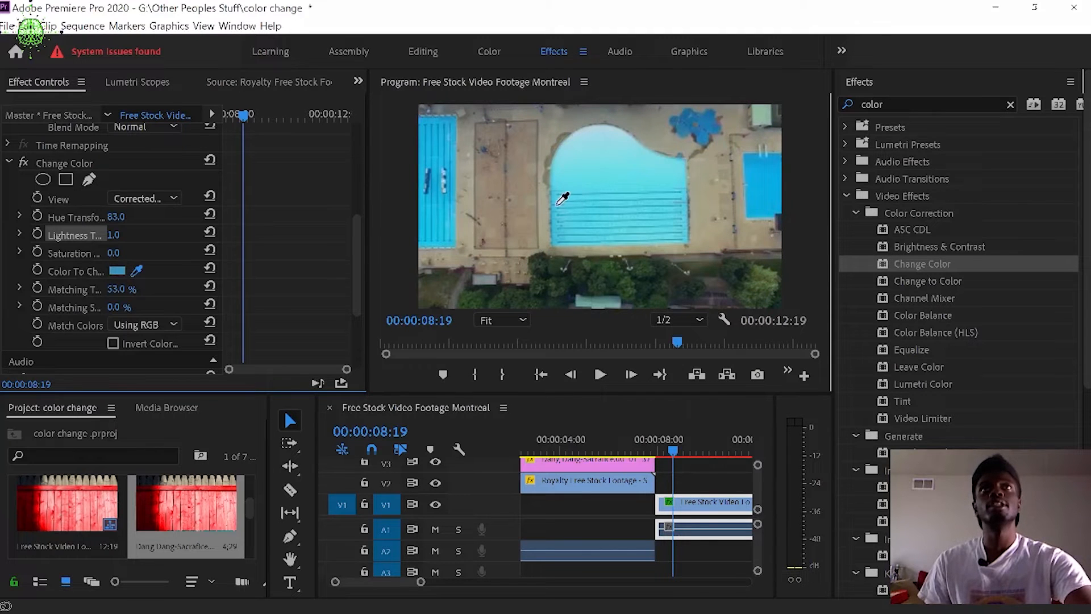
{"action": "left_click", "coordinate": [557, 201]}
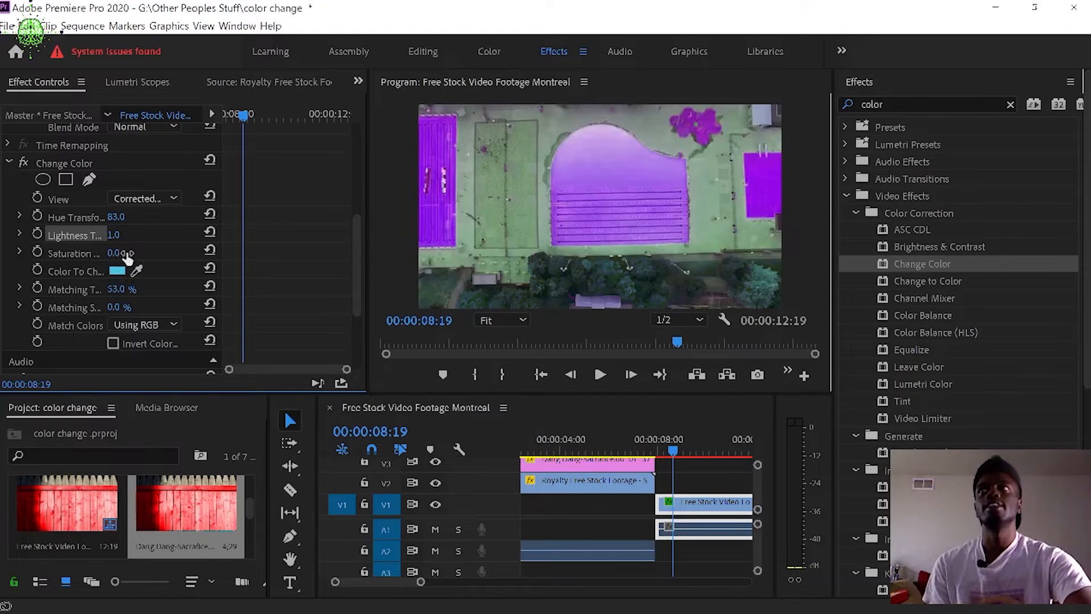
{"action": "left_click_drag", "start_coordinate": [114, 234], "coordinate": [127, 235]}
Step: Remove Change Color from the pool clip and apply the Change to Color effect instead
{"action": "left_click", "coordinate": [125, 167]}
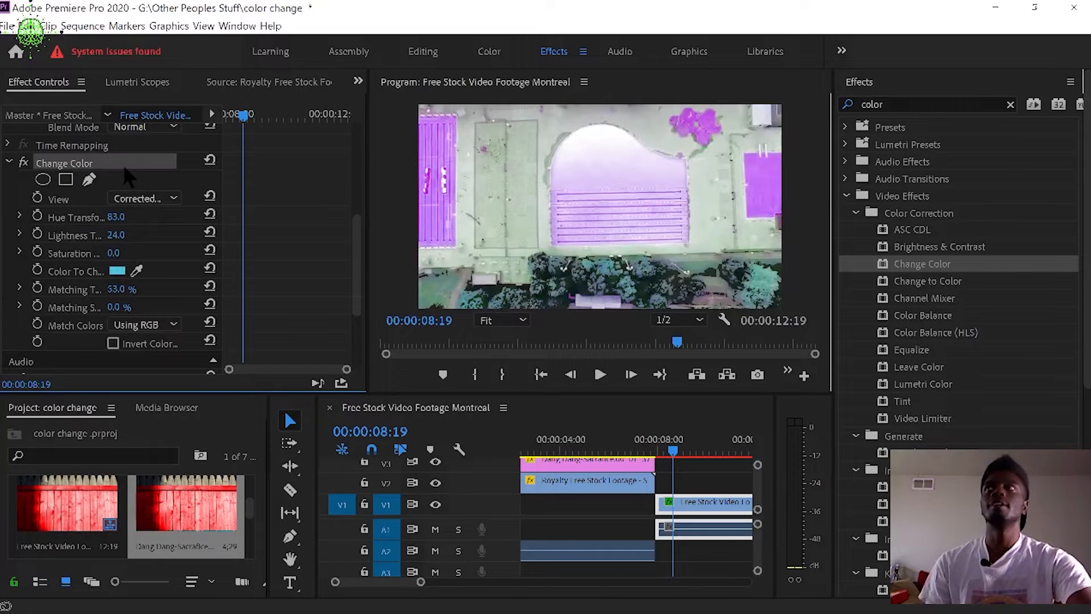
{"action": "key", "text": "Delete"}
{"action": "left_click_drag", "start_coordinate": [929, 281], "coordinate": [717, 511]}
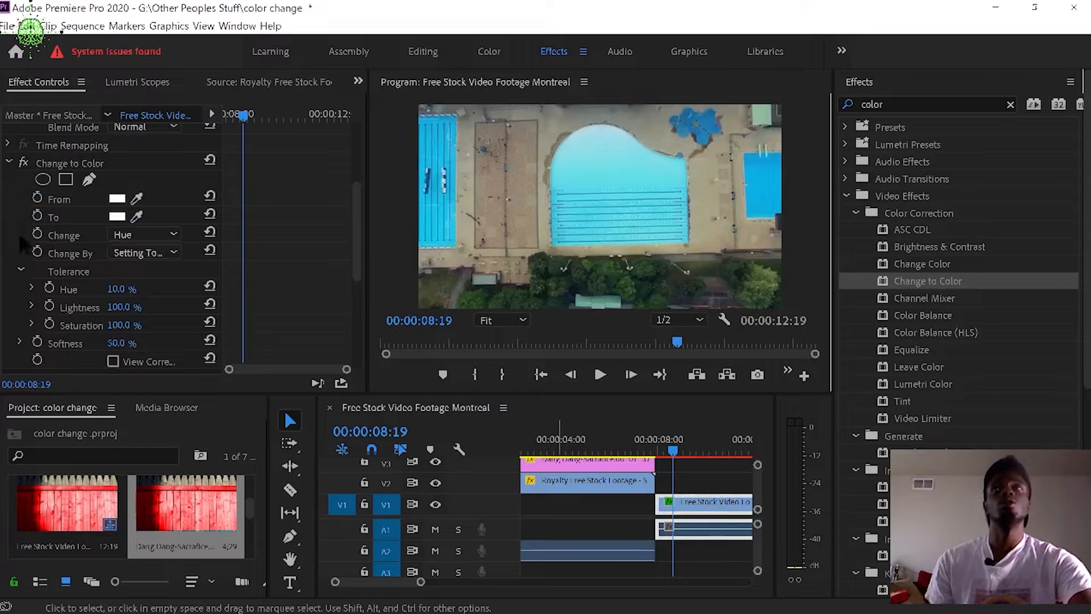
Step: In Change to Color, sample the light blue pool water as From and choose a dark purple as To
{"action": "left_click", "coordinate": [137, 198]}
{"action": "left_click", "coordinate": [584, 159]}
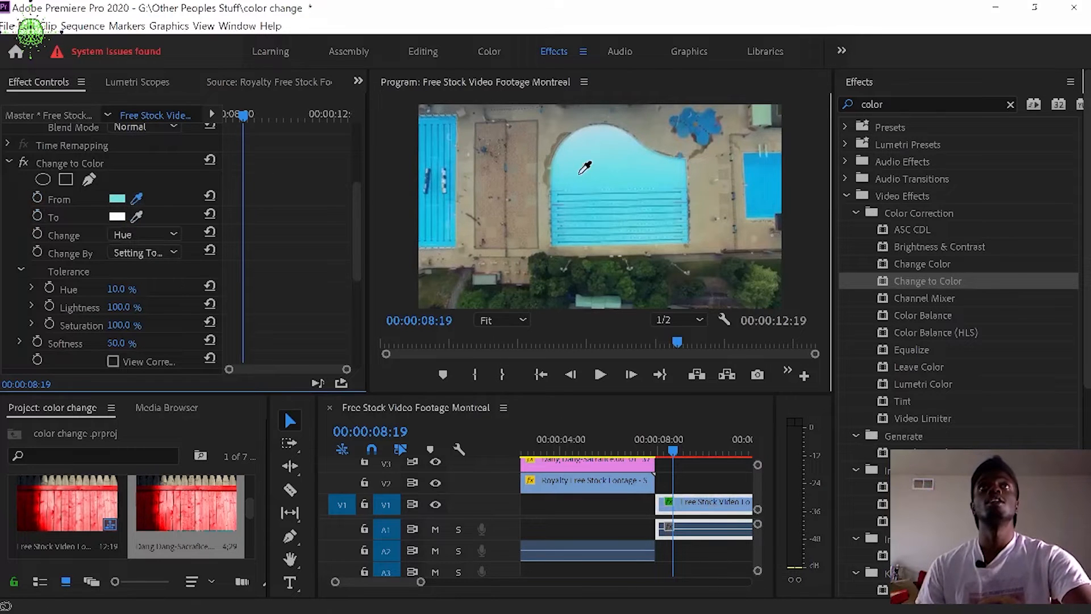
{"action": "left_click", "coordinate": [116, 216]}
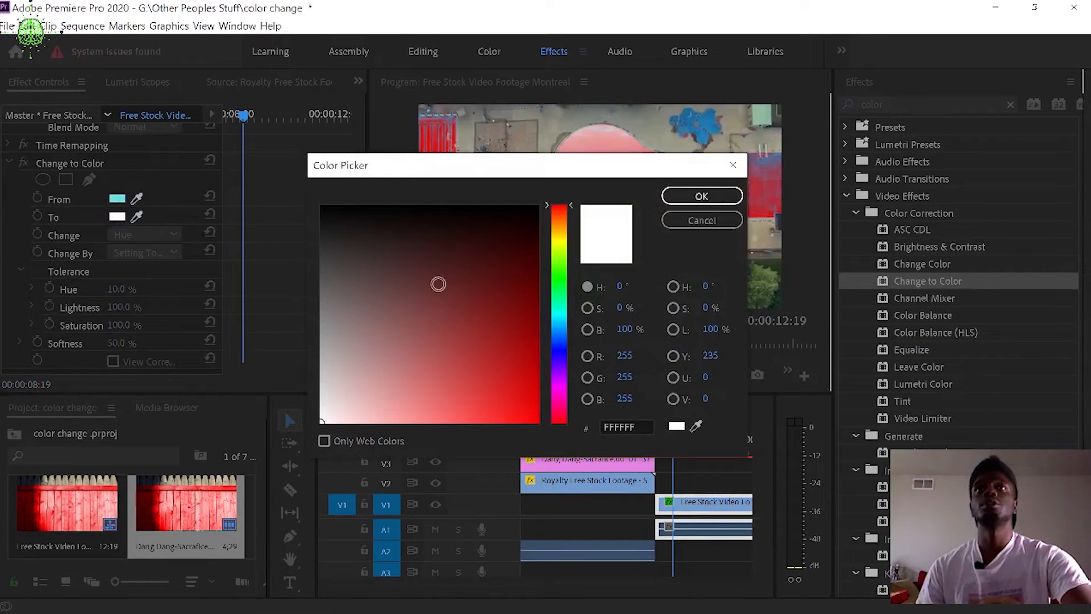
{"action": "left_click", "coordinate": [564, 377]}
{"action": "left_click", "coordinate": [523, 300]}
{"action": "left_click", "coordinate": [701, 195]}
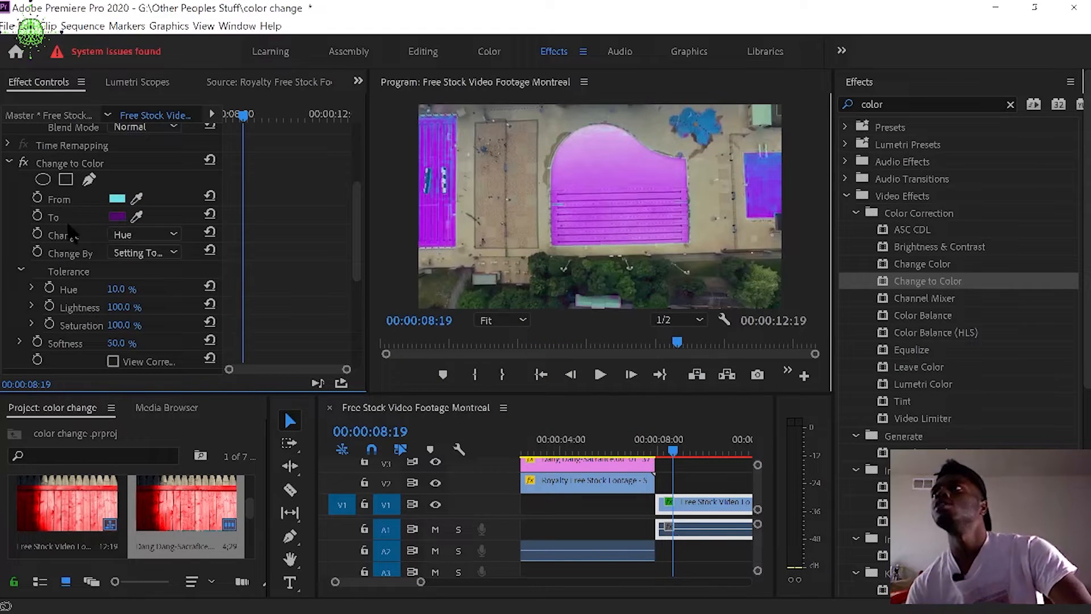
Step: Try a Hue tolerance of 100% for Change to Color and delete the effect from the pool clip
{"action": "left_click_drag", "start_coordinate": [121, 289], "coordinate": [172, 290]}
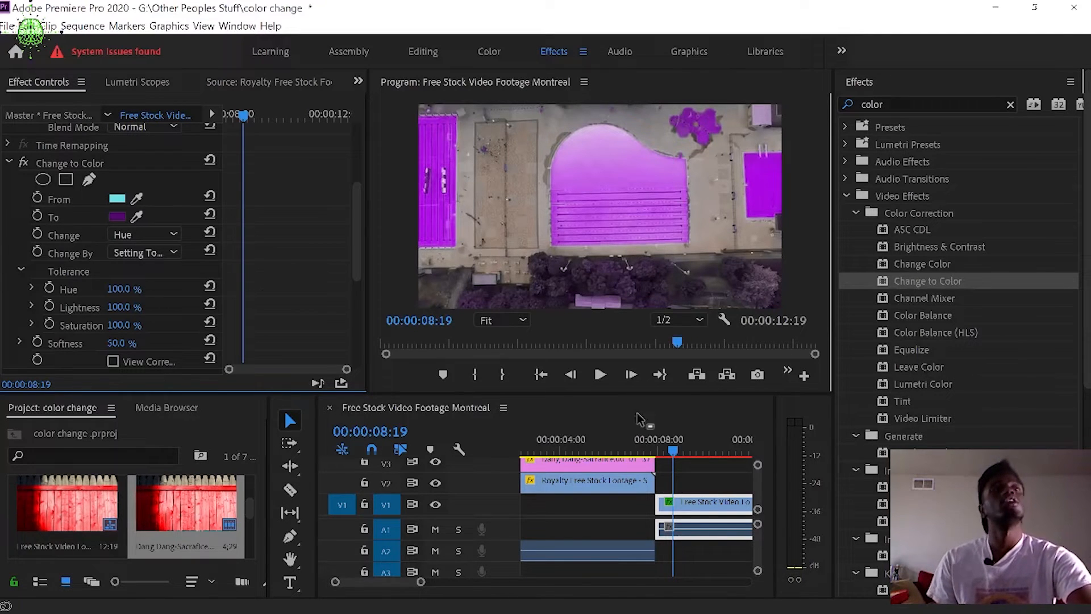
{"action": "left_click", "coordinate": [67, 164]}
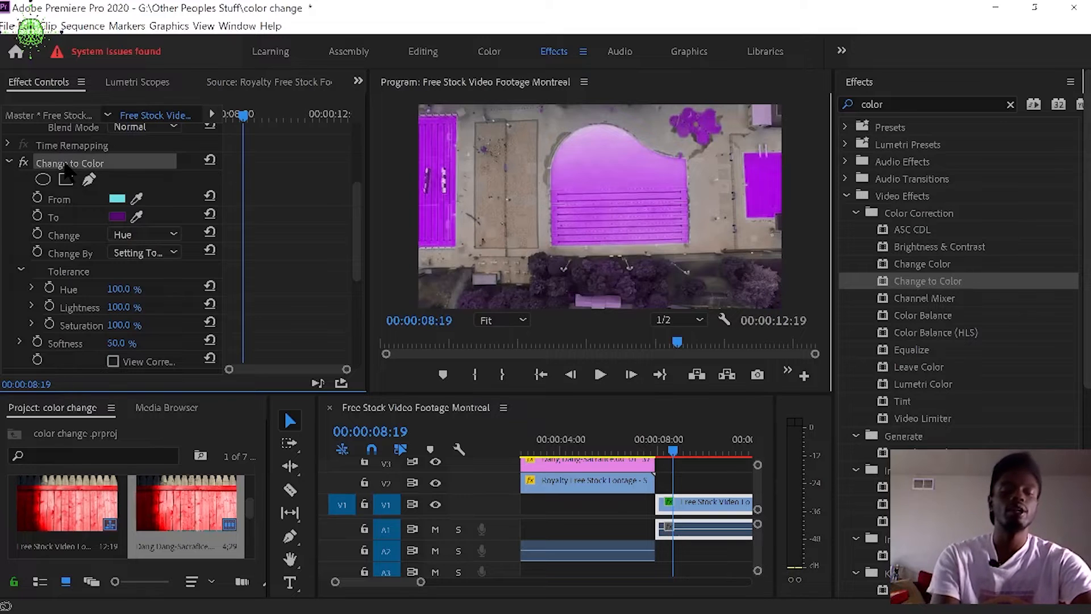
{"action": "key", "text": "Delete"}
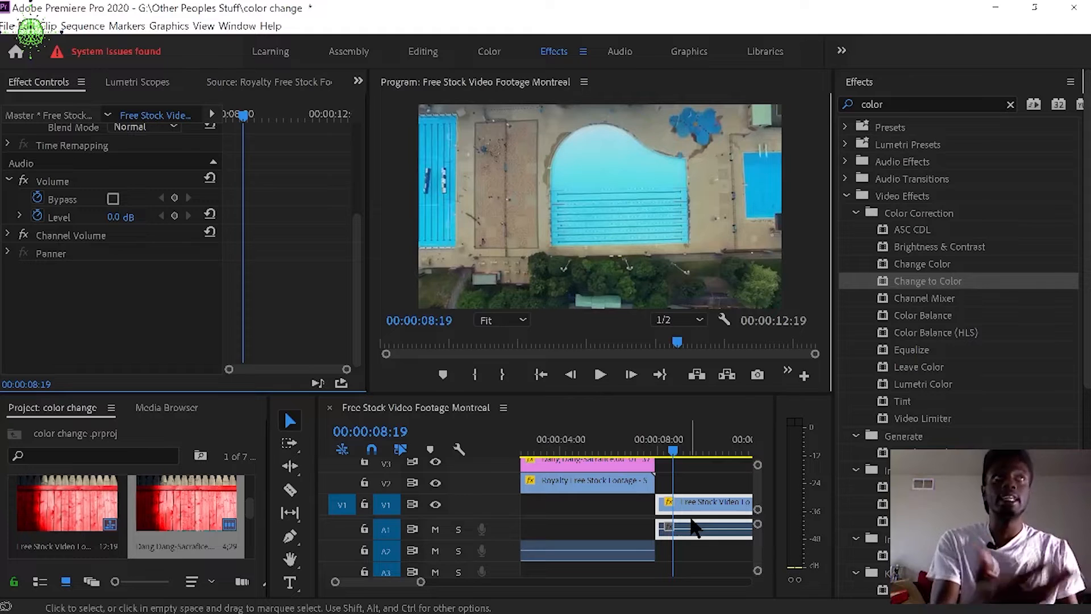
Step: Reapply Change to Color to the pool clip, scrub to 00:00:08:29 and undo the effect
{"action": "left_click_drag", "start_coordinate": [937, 281], "coordinate": [705, 513]}
{"action": "left_click", "coordinate": [676, 452]}
{"action": "left_click_drag", "start_coordinate": [677, 453], "coordinate": [683, 453]}
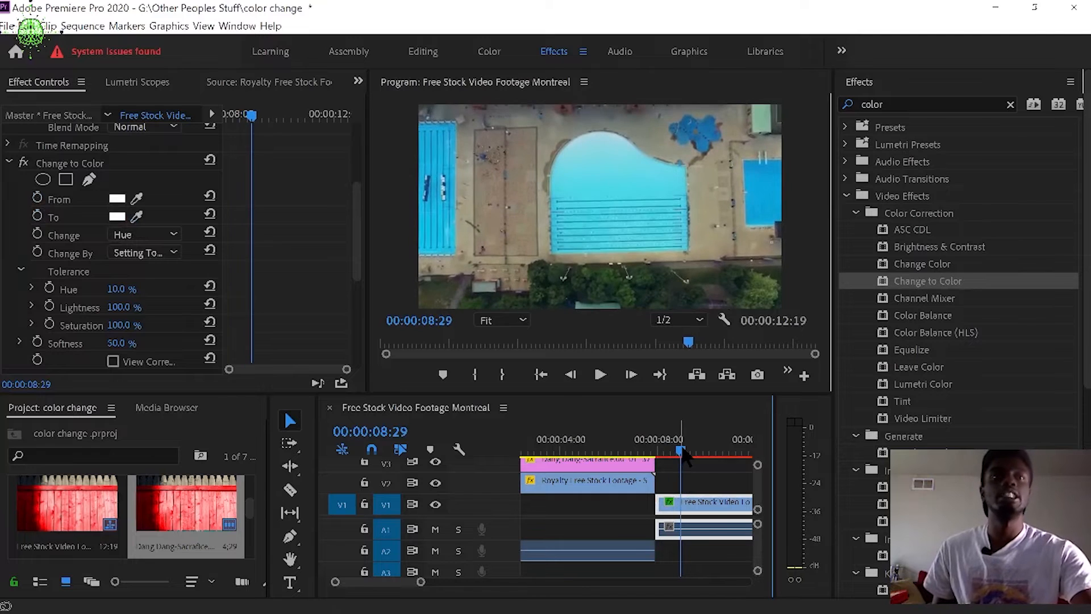
{"action": "key", "text": "ctrl+z"}
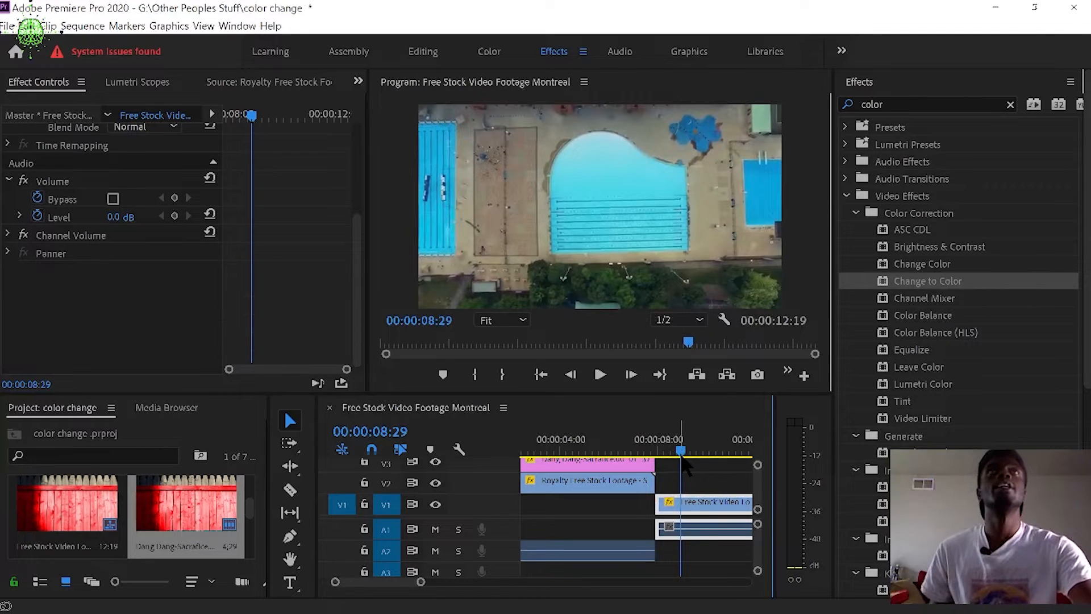
Step: Review the recolored fence clip at 00:00:06:14 and return the playhead to the pool clip at 00:00:08:26
{"action": "left_click", "coordinate": [585, 483]}
{"action": "left_click_drag", "start_coordinate": [603, 448], "coordinate": [619, 449]}
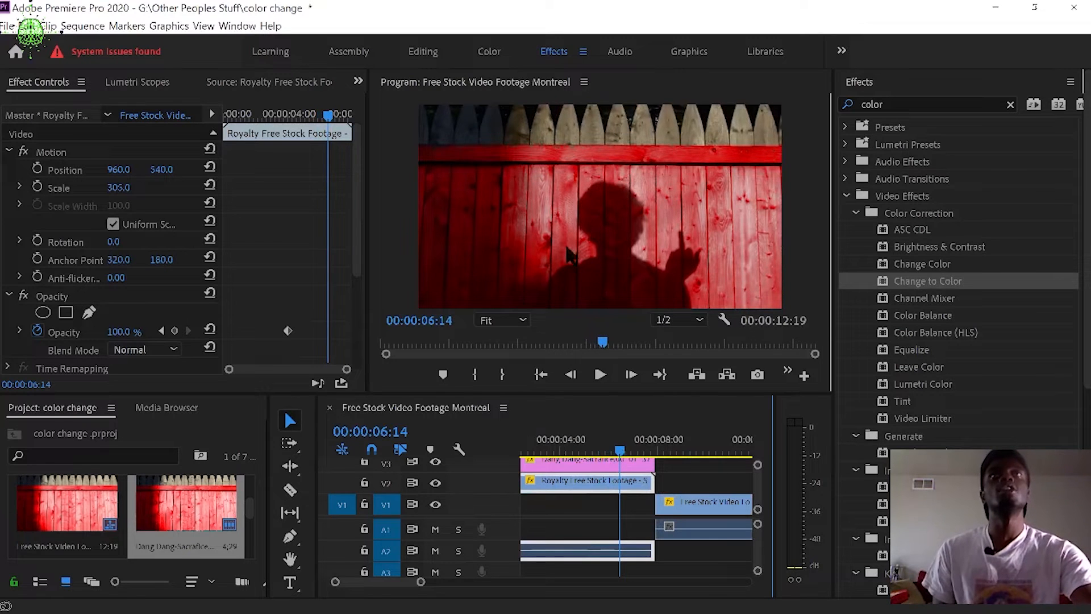
{"action": "left_click_drag", "start_coordinate": [620, 449], "coordinate": [683, 465]}
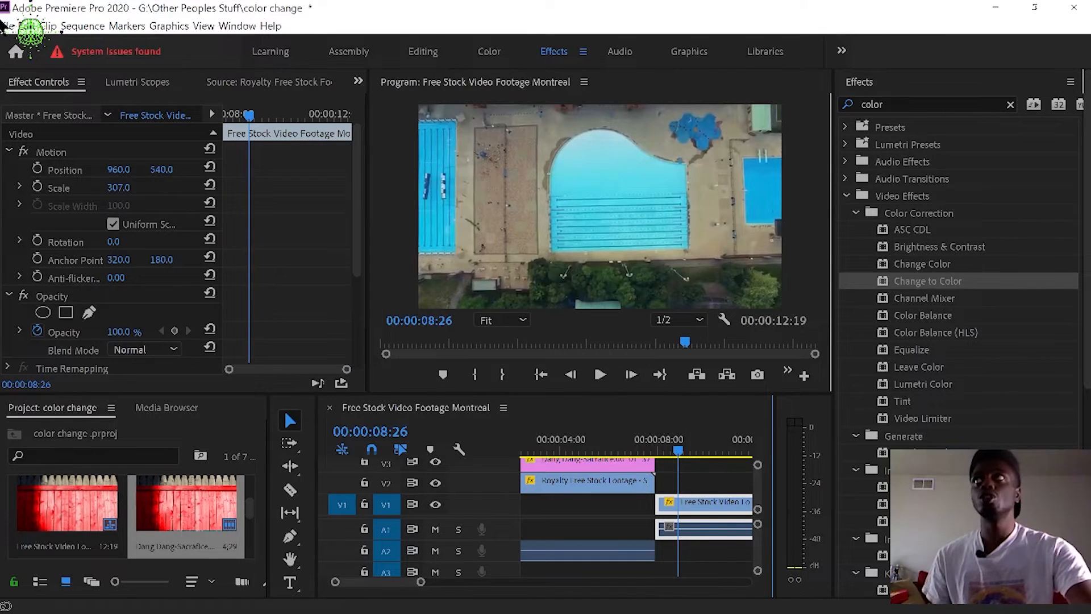
Step: Switch to the After Effects project that holds the swimming pool footage in Comp 1
{"action": "left_click", "coordinate": [5, 26]}
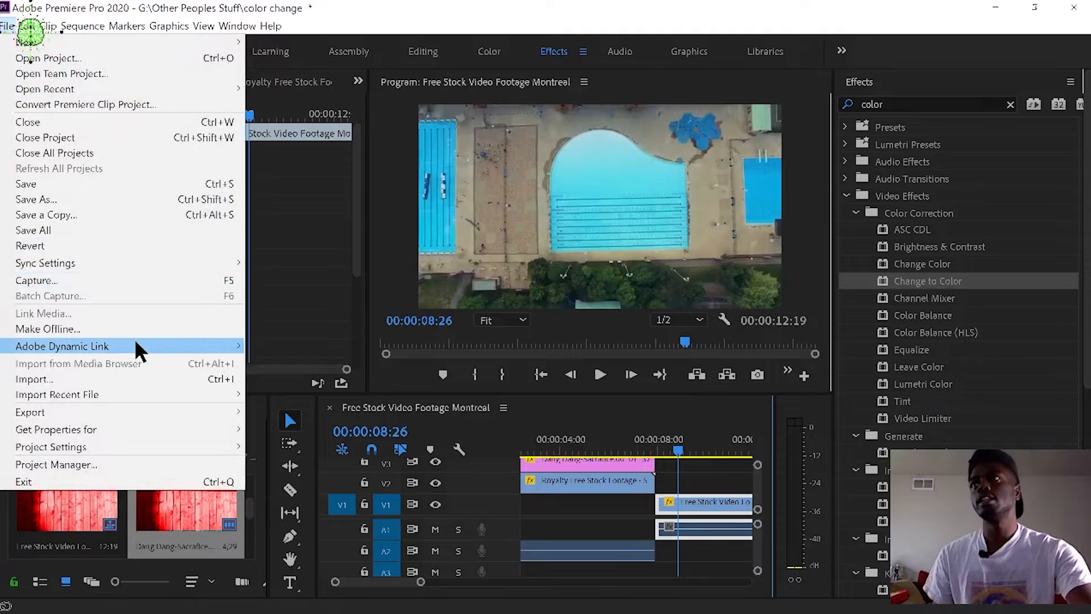
{"action": "mouse_move", "coordinate": [139, 348]}
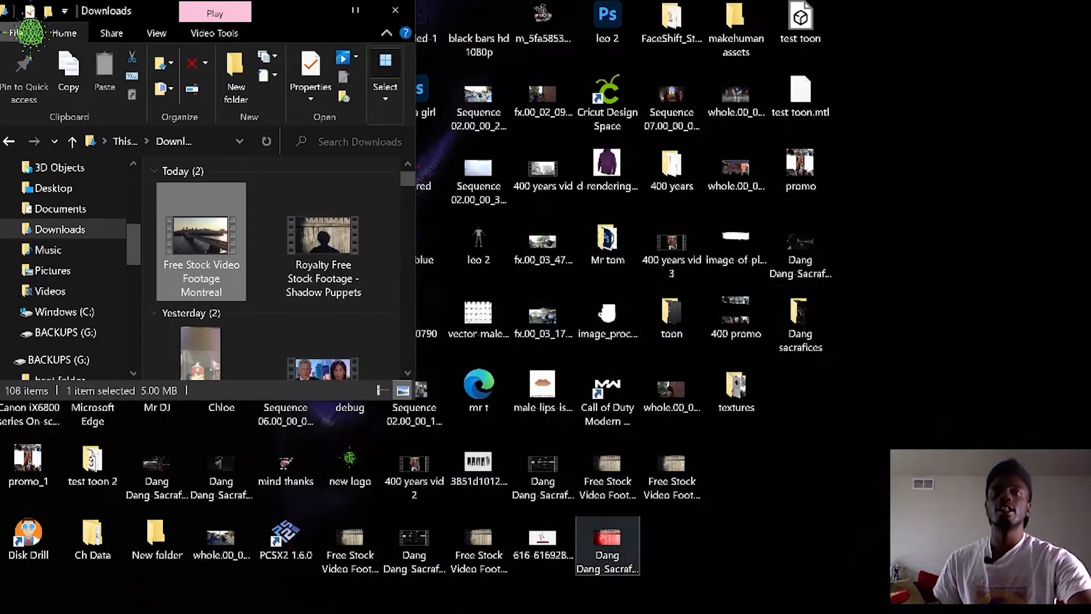
{"action": "mouse_move", "coordinate": [611, 609]}
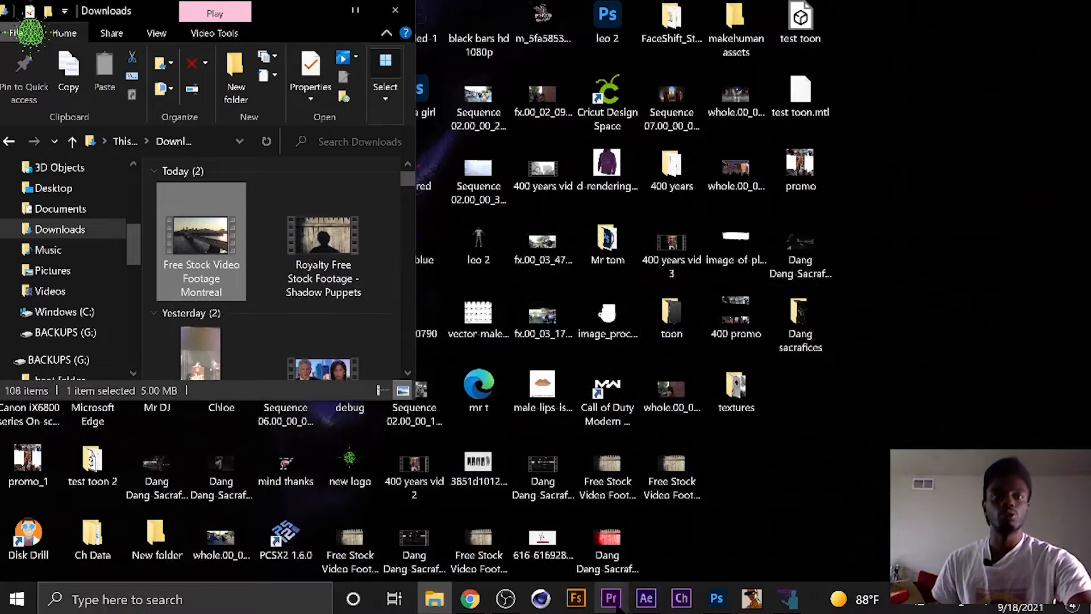
{"action": "left_click", "coordinate": [646, 598]}
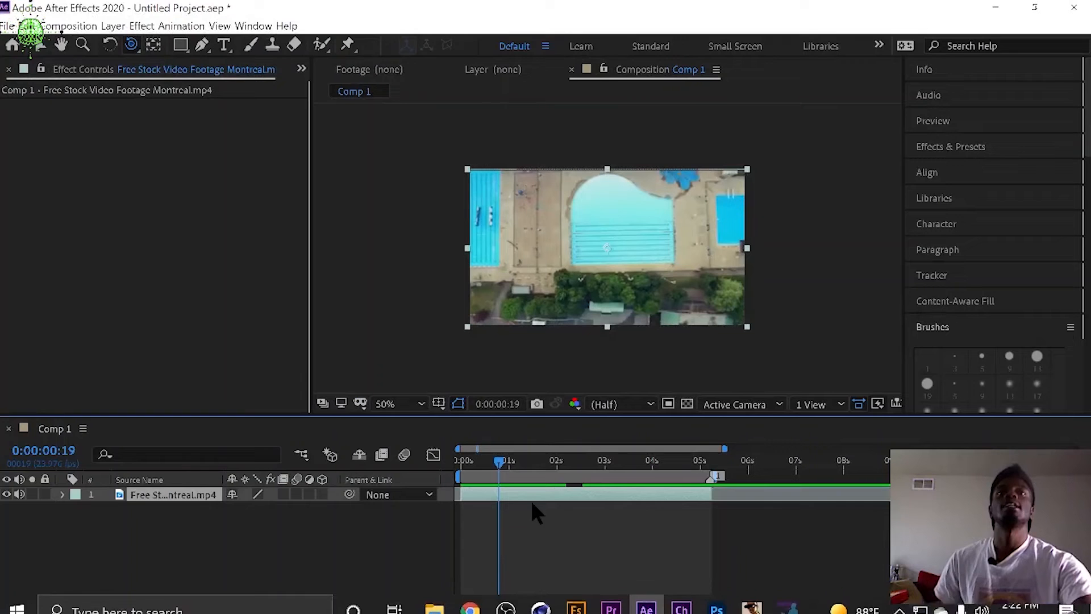
Step: Scrub through the pool footage in Comp 1 to examine how the pools move within the shot, stopping at 0:00:01:22
{"action": "left_click_drag", "start_coordinate": [502, 465], "coordinate": [616, 472]}
{"action": "right_click", "coordinate": [619, 474]}
{"action": "left_click_drag", "start_coordinate": [508, 461], "coordinate": [474, 463]}
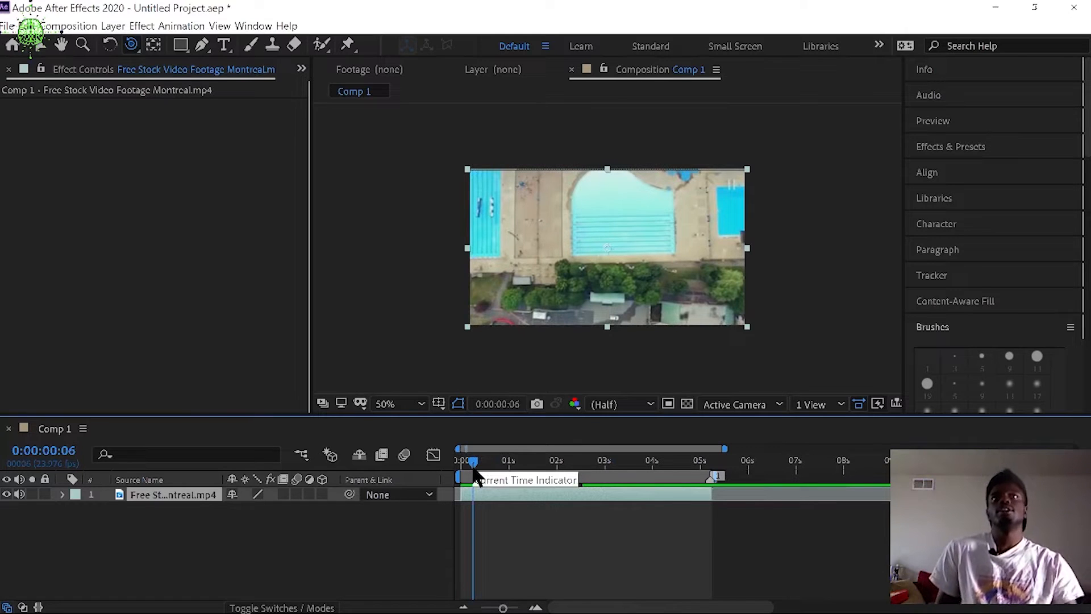
{"action": "left_click_drag", "start_coordinate": [475, 469], "coordinate": [475, 523]}
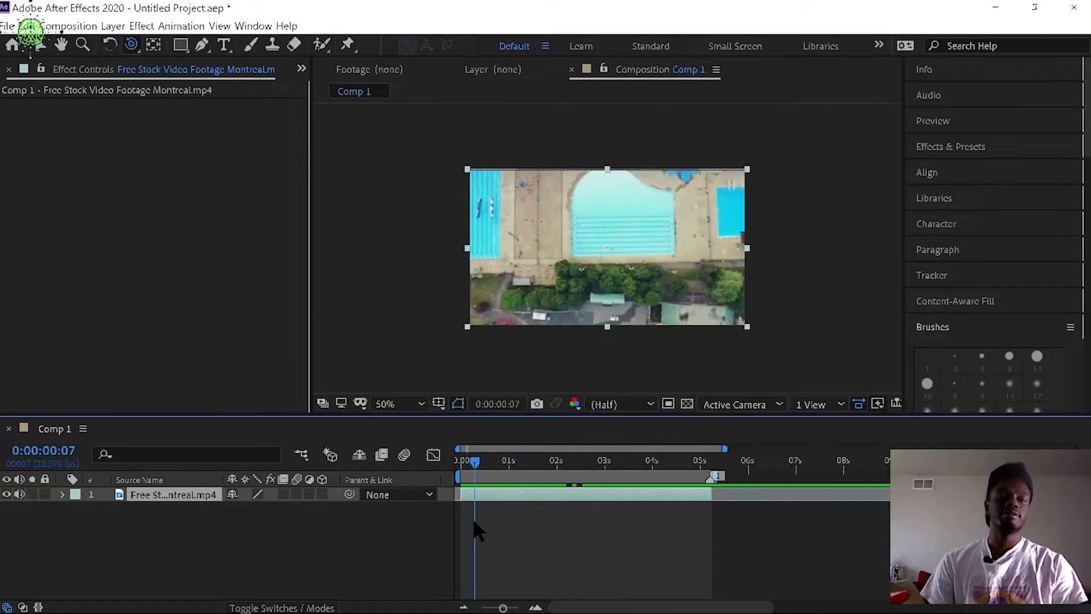
{"action": "left_click_drag", "start_coordinate": [474, 470], "coordinate": [482, 495]}
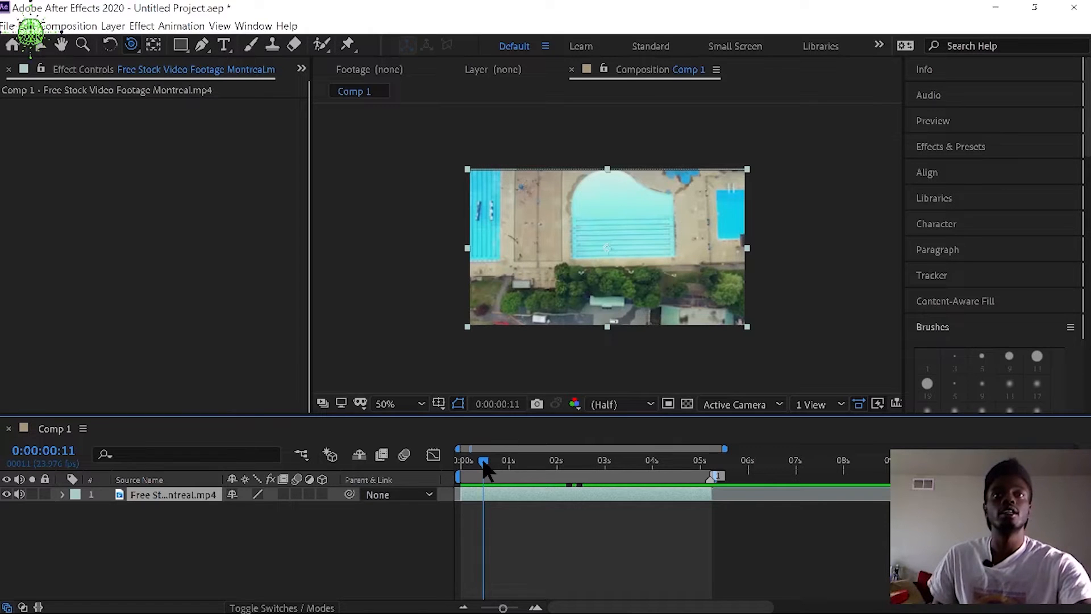
{"action": "left_click_drag", "start_coordinate": [483, 461], "coordinate": [436, 473]}
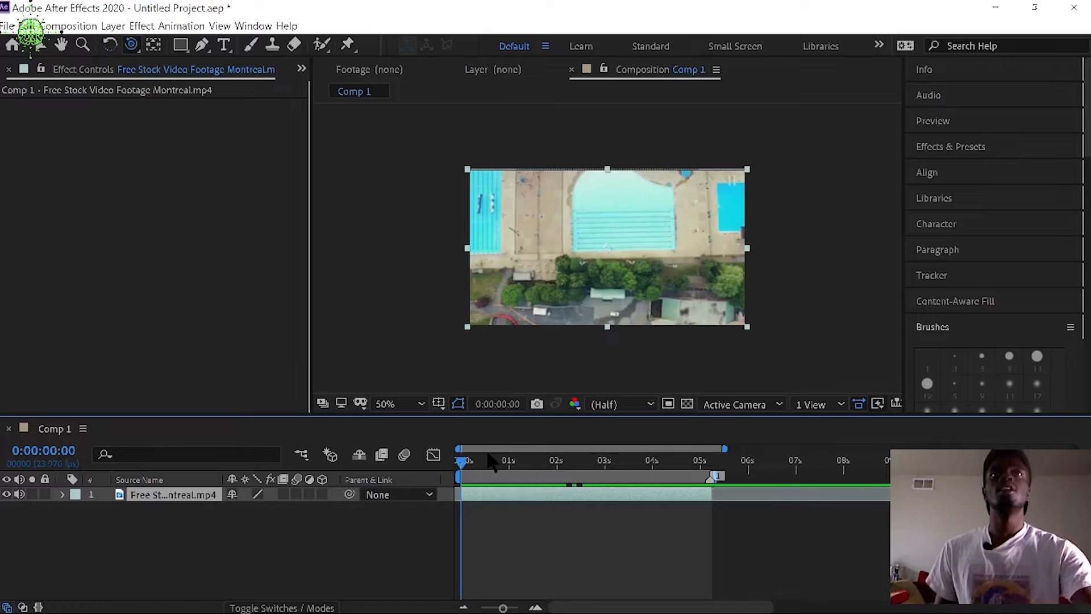
{"action": "left_click_drag", "start_coordinate": [492, 461], "coordinate": [460, 465]}
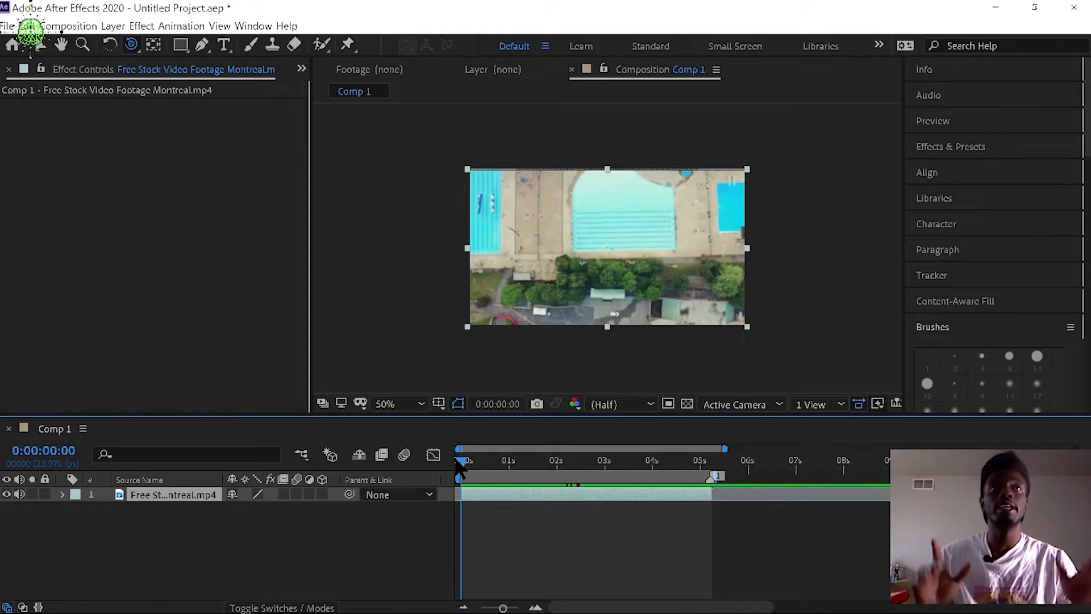
{"action": "left_click_drag", "start_coordinate": [461, 468], "coordinate": [587, 488]}
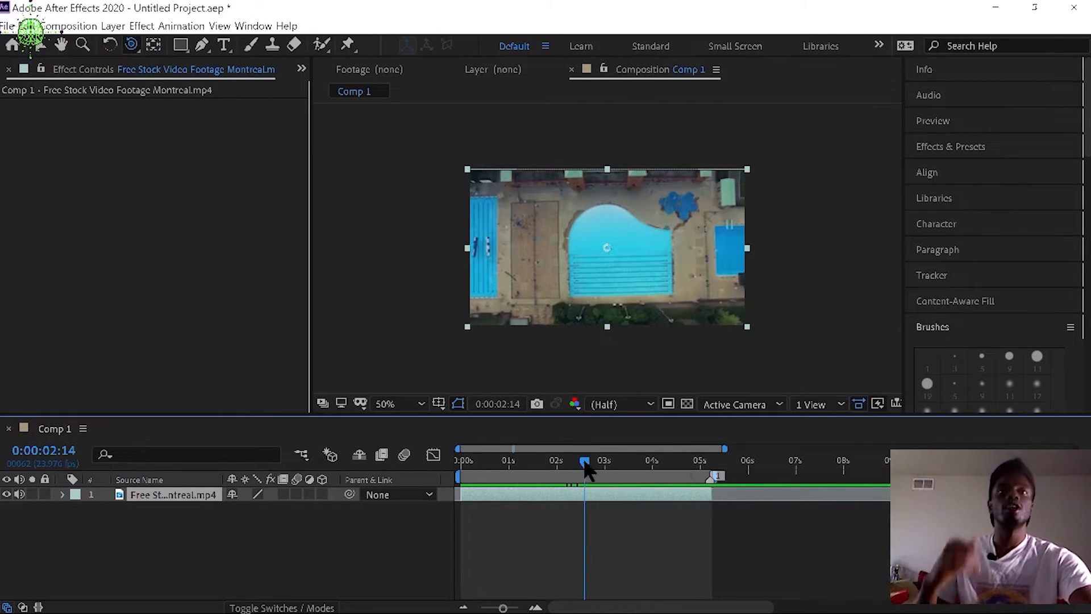
{"action": "left_click_drag", "start_coordinate": [584, 462], "coordinate": [555, 481]}
Step: Switch back to Premiere Pro and scrub the recolored fence clip to 00:00:04:28 to compare the static shot
{"action": "mouse_move", "coordinate": [602, 612]}
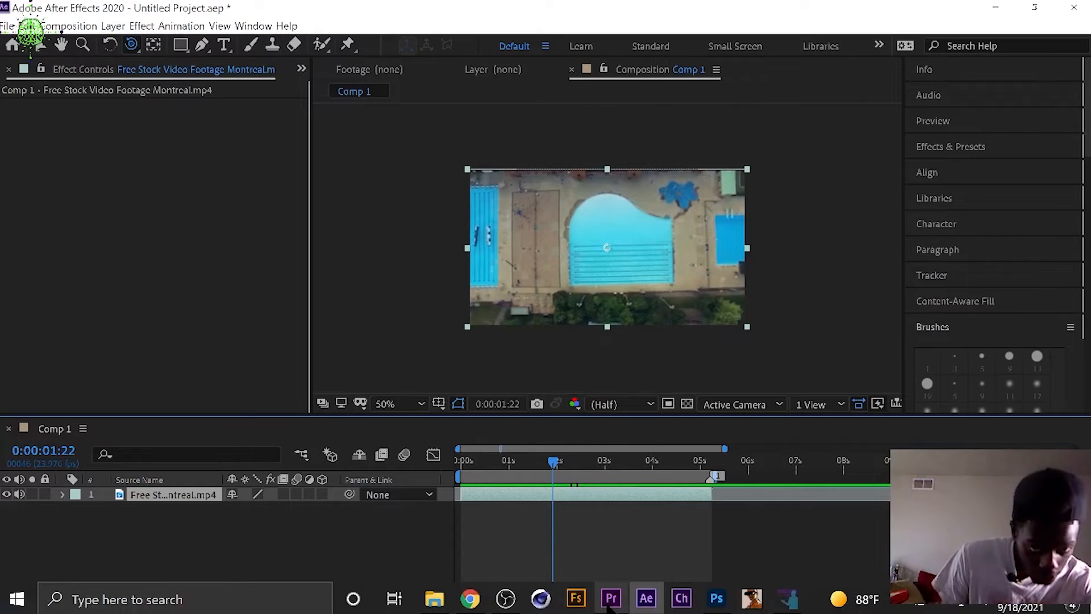
{"action": "left_click", "coordinate": [611, 598]}
{"action": "mouse_move", "coordinate": [570, 449]}
{"action": "left_mouse_down"}
{"action": "mouse_move", "coordinate": [576, 460]}
{"action": "mouse_move", "coordinate": [584, 453]}
{"action": "left_mouse_up"}
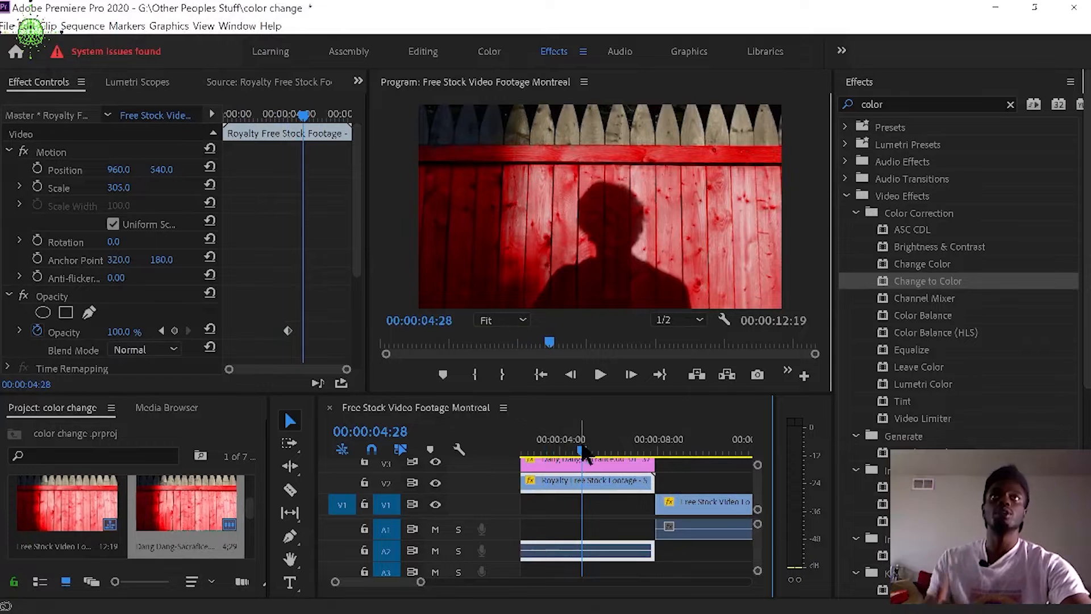
Step: Return to After Effects and move the Comp 1 time indicator to 0:00:01:07
{"action": "mouse_move", "coordinate": [629, 607]}
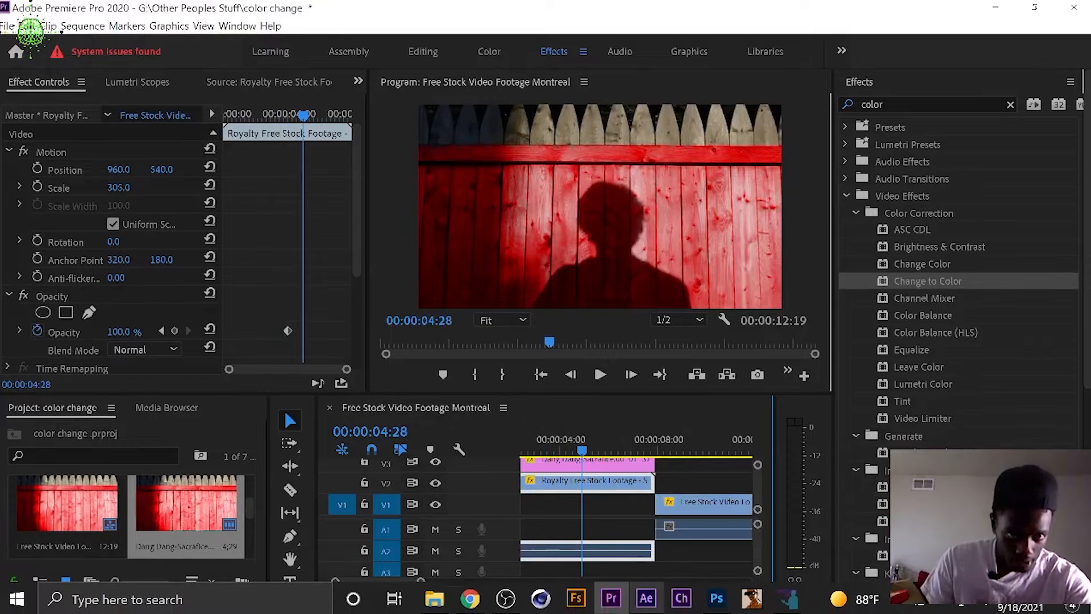
{"action": "left_click", "coordinate": [617, 608]}
{"action": "left_click_drag", "start_coordinate": [533, 461], "coordinate": [523, 461]}
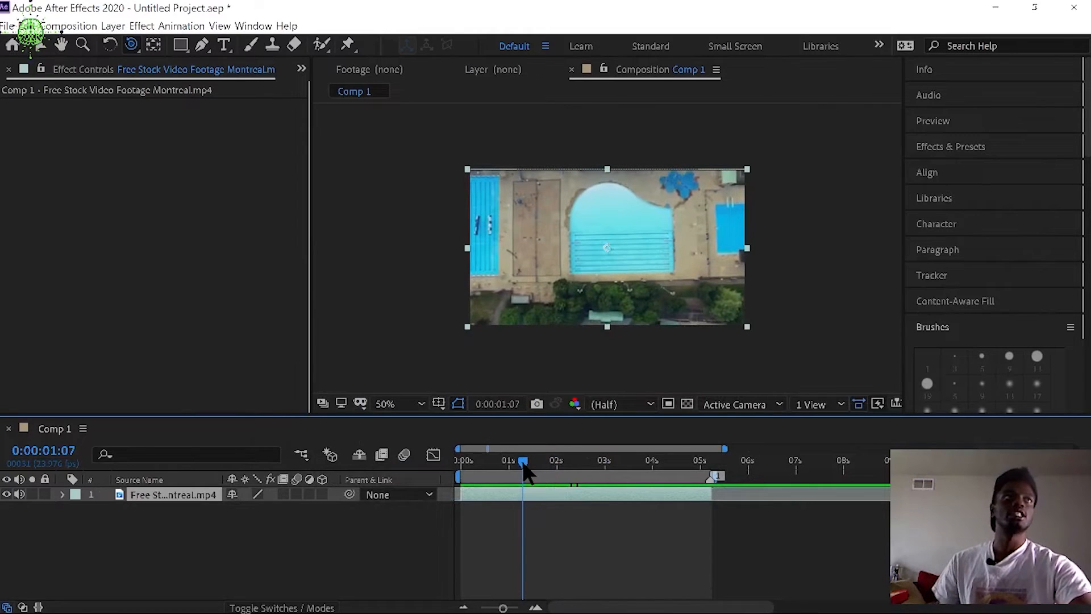
Step: Open the pool footage layer in its Layer viewer, magnify it to 200% and bring the full Brushes panel into view
{"action": "double_click", "coordinate": [536, 492]}
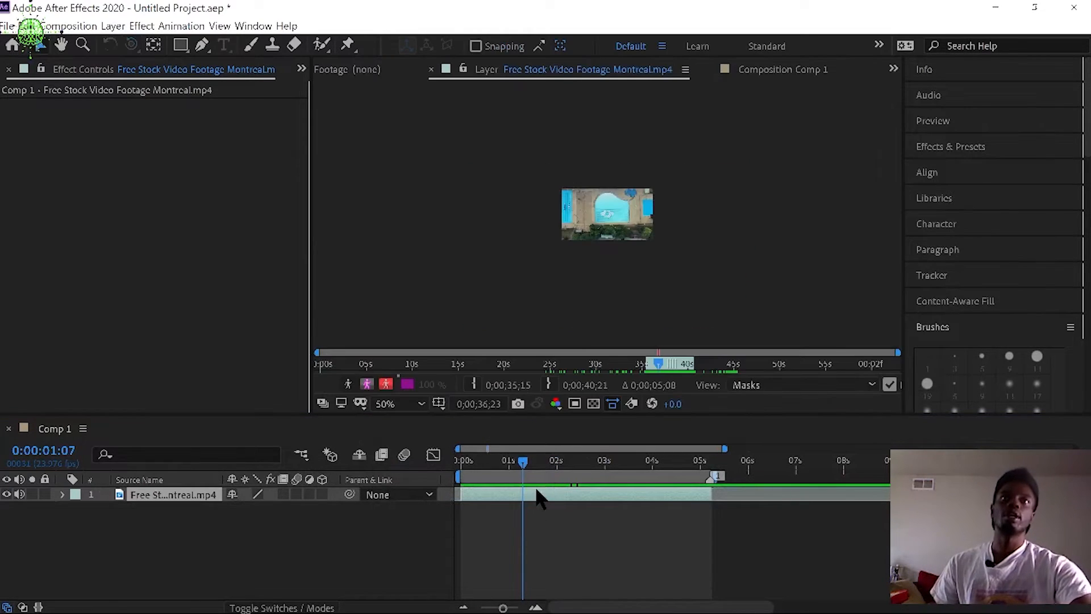
{"action": "key", "text": "period"}
{"action": "key", "text": "period"}
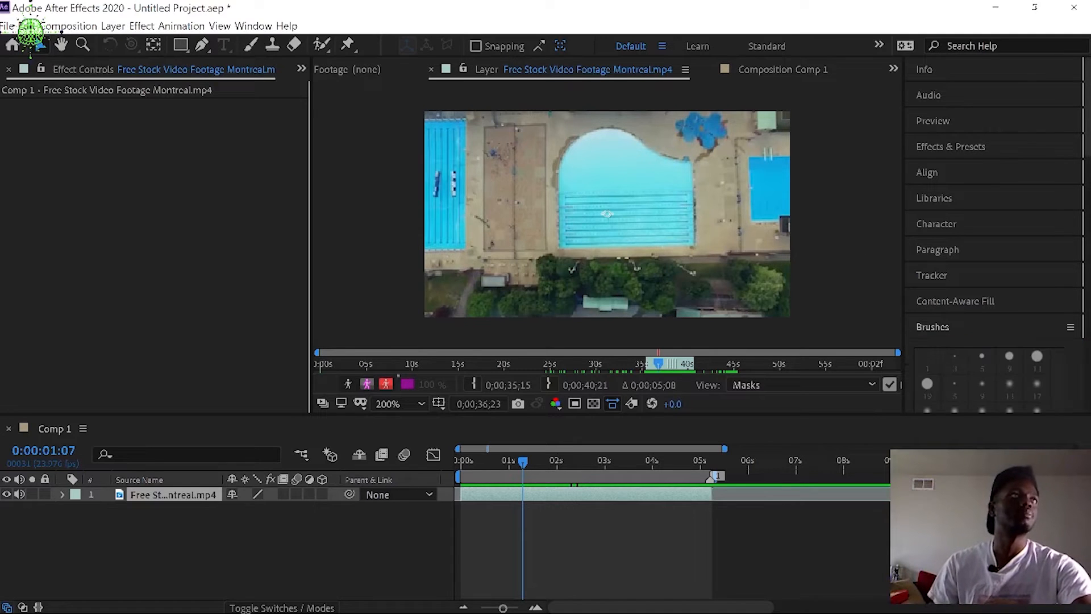
{"action": "left_click_drag", "start_coordinate": [1087, 108], "coordinate": [1086, 162]}
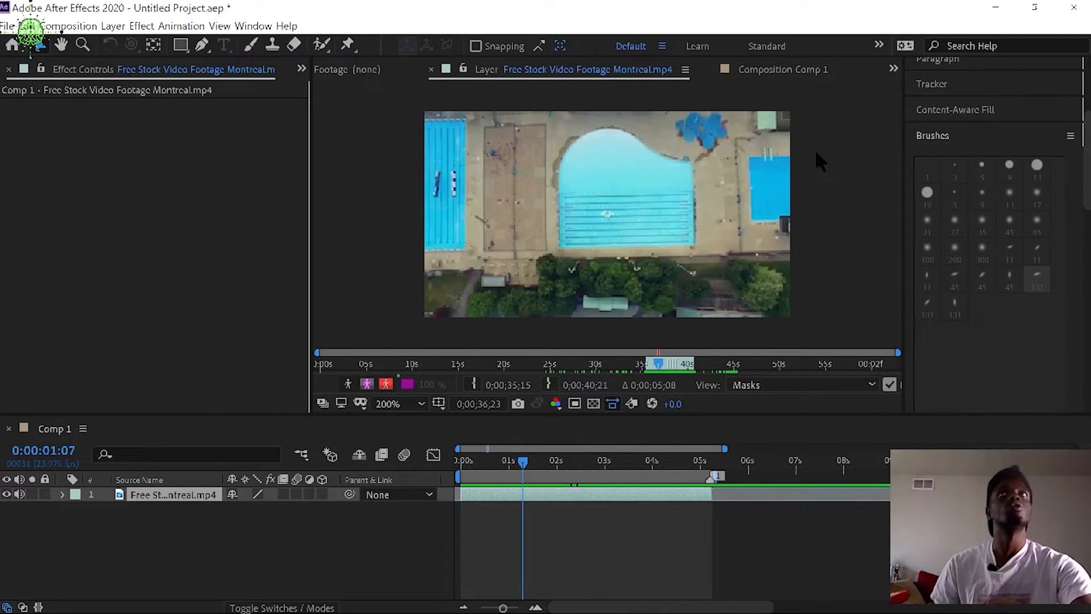
Step: Activate the Brush tool and bring the full Paint settings into view
{"action": "left_click", "coordinate": [250, 45]}
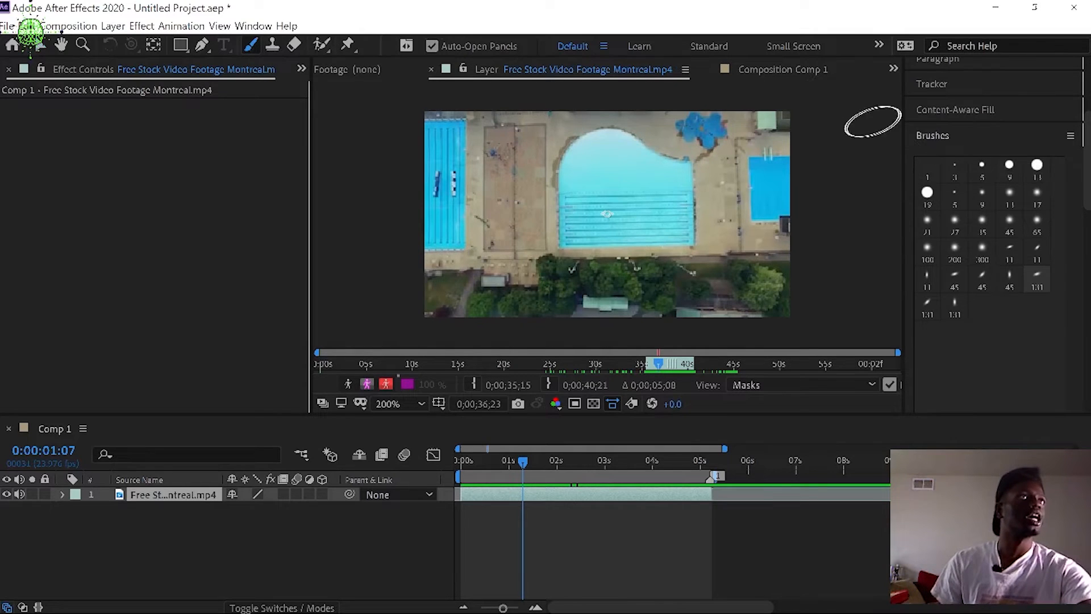
{"action": "left_click", "coordinate": [920, 140]}
{"action": "left_click", "coordinate": [956, 348]}
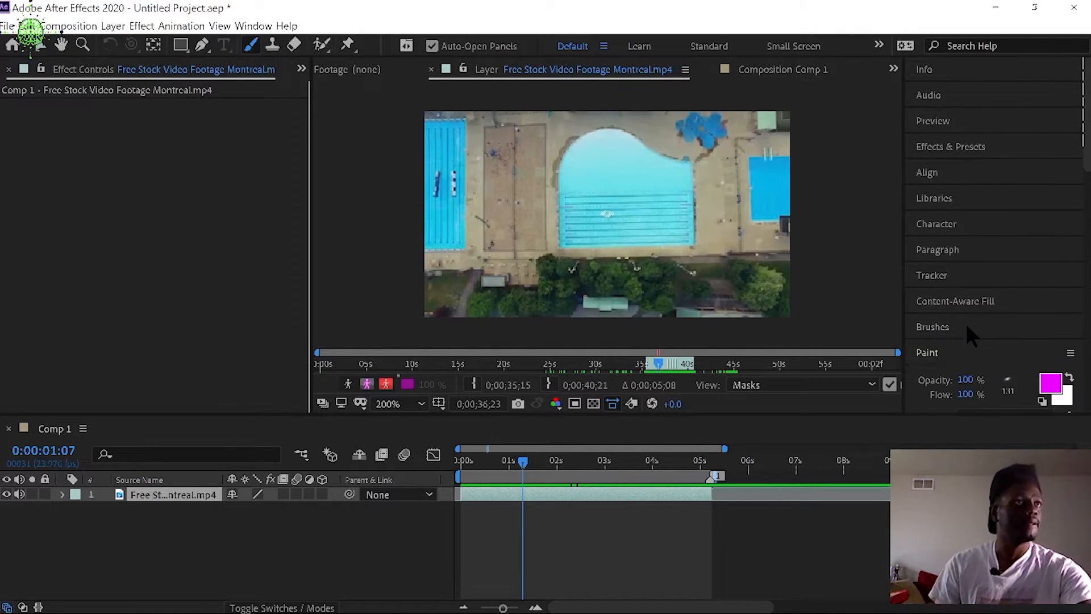
{"action": "scroll", "coordinate": [1004, 288], "scroll_direction": "down", "scroll_amount": 3}
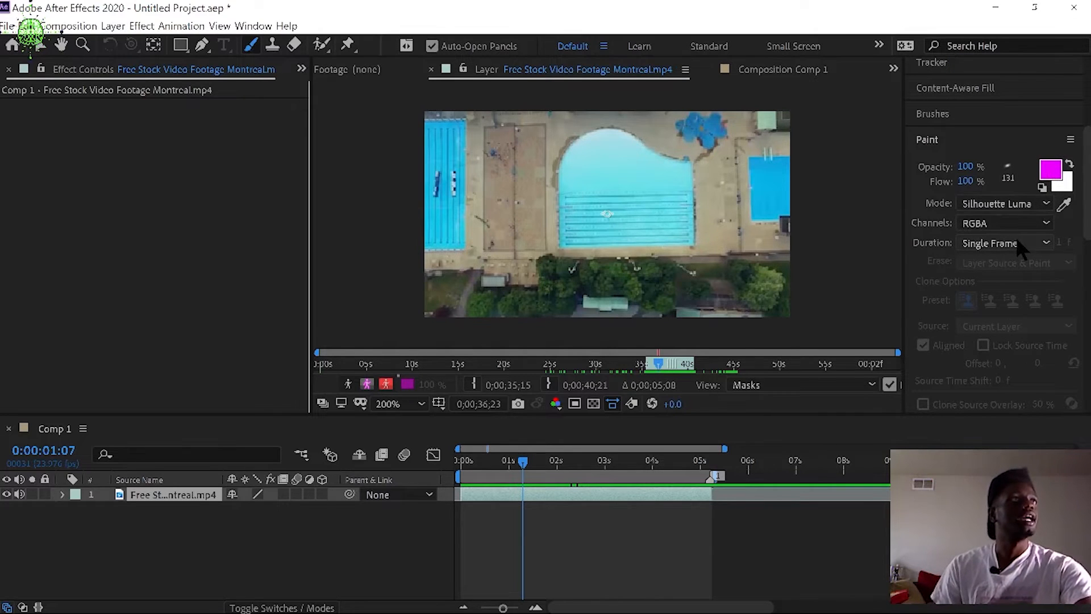
Step: Set the paint duration to Constant, try a Silhouette Luma stroke over the center pool, and undo it
{"action": "left_click", "coordinate": [1020, 243]}
{"action": "left_click", "coordinate": [1010, 261]}
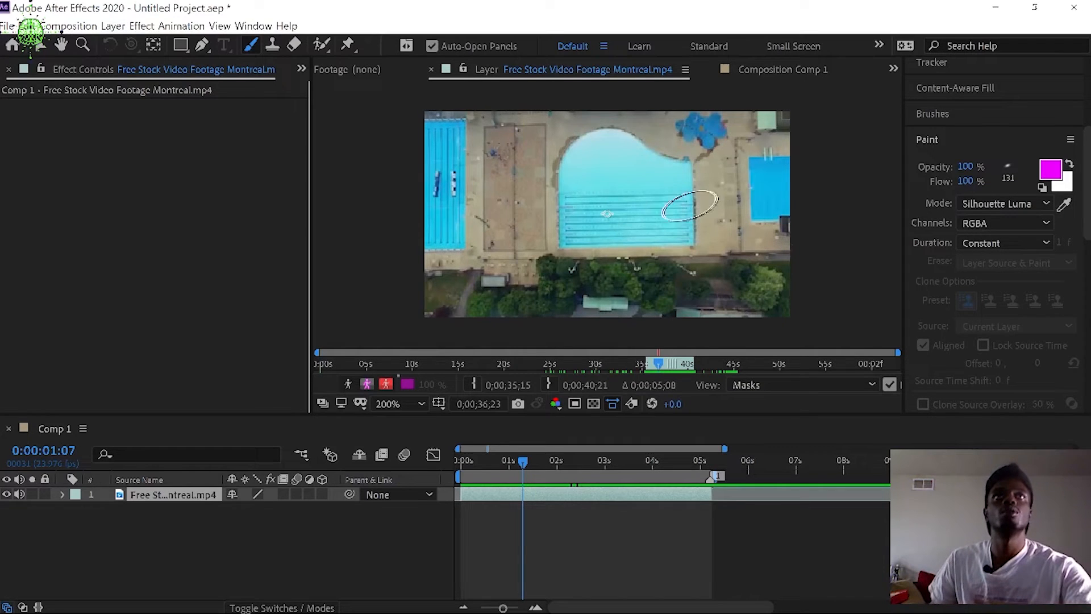
{"action": "mouse_move", "coordinate": [577, 175]}
{"action": "left_mouse_down"}
{"action": "mouse_move", "coordinate": [602, 215]}
{"action": "mouse_move", "coordinate": [614, 197]}
{"action": "mouse_move", "coordinate": [594, 191]}
{"action": "mouse_move", "coordinate": [637, 192]}
{"action": "mouse_move", "coordinate": [600, 186]}
{"action": "mouse_move", "coordinate": [635, 215]}
{"action": "left_mouse_up"}
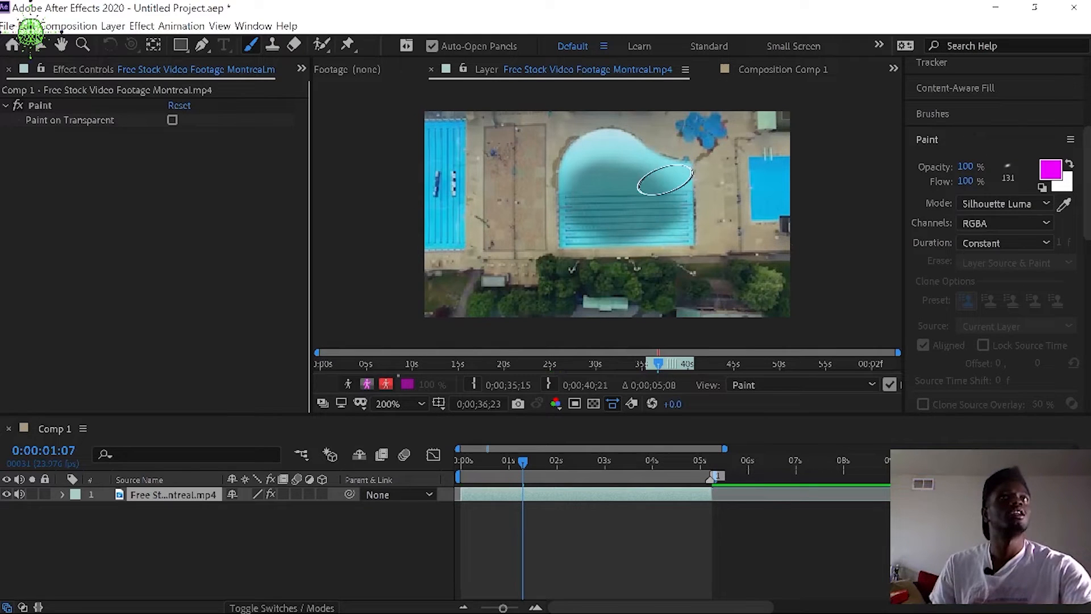
{"action": "key", "text": "ctrl+z"}
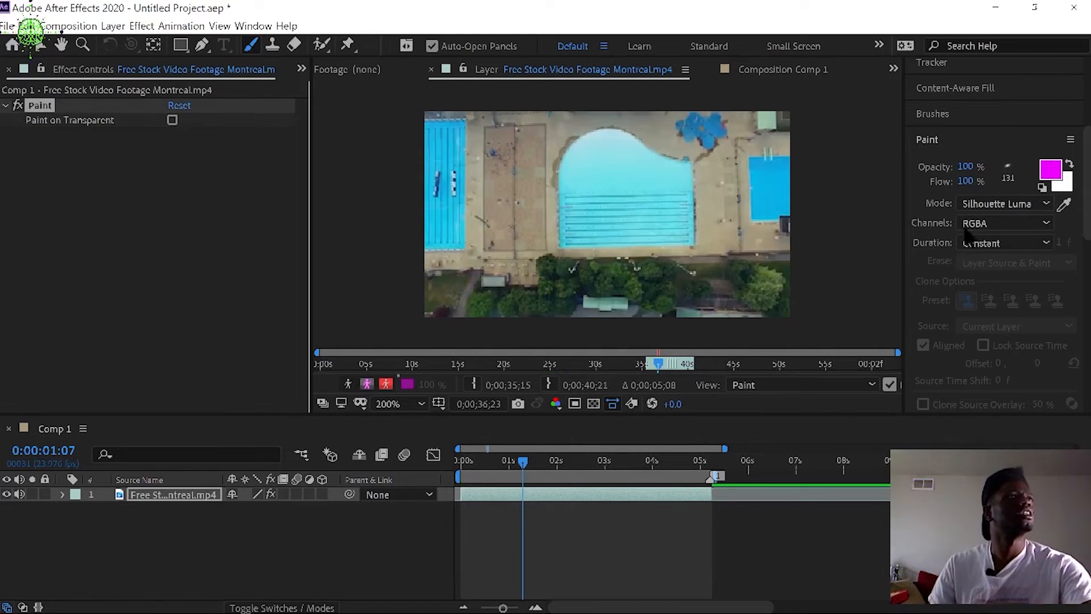
Step: Set the brush mode to Color and try a magenta stroke over the center pool, checking it against the footage at 0:00:01:08
{"action": "left_click", "coordinate": [1004, 203]}
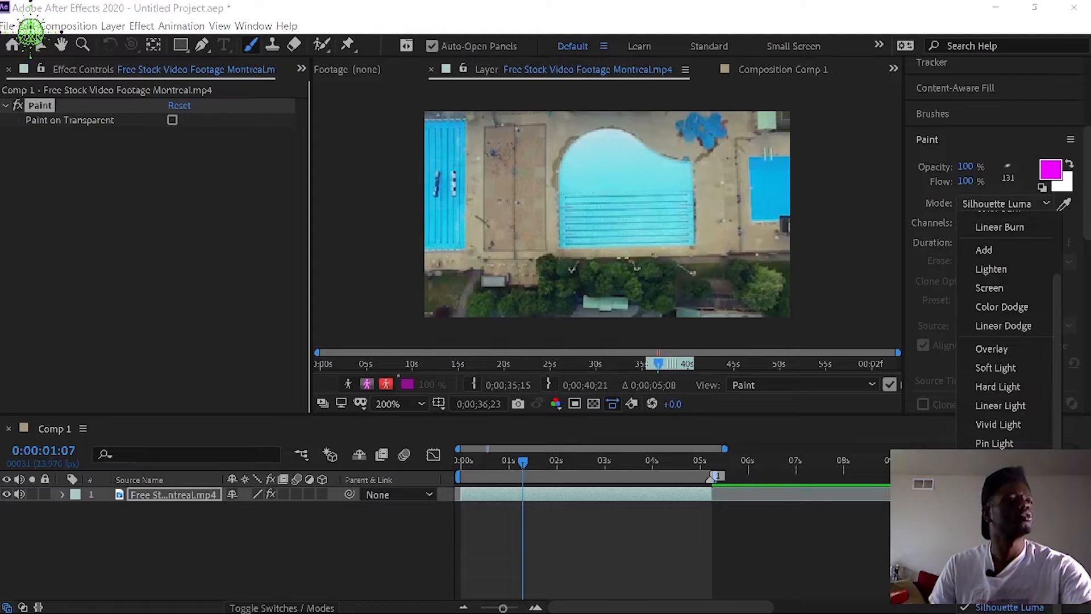
{"action": "left_click", "coordinate": [986, 564]}
{"action": "mouse_move", "coordinate": [638, 157]}
{"action": "left_mouse_down"}
{"action": "mouse_move", "coordinate": [637, 180]}
{"action": "mouse_move", "coordinate": [577, 181]}
{"action": "mouse_move", "coordinate": [610, 201]}
{"action": "mouse_move", "coordinate": [604, 182]}
{"action": "mouse_move", "coordinate": [634, 213]}
{"action": "left_mouse_up"}
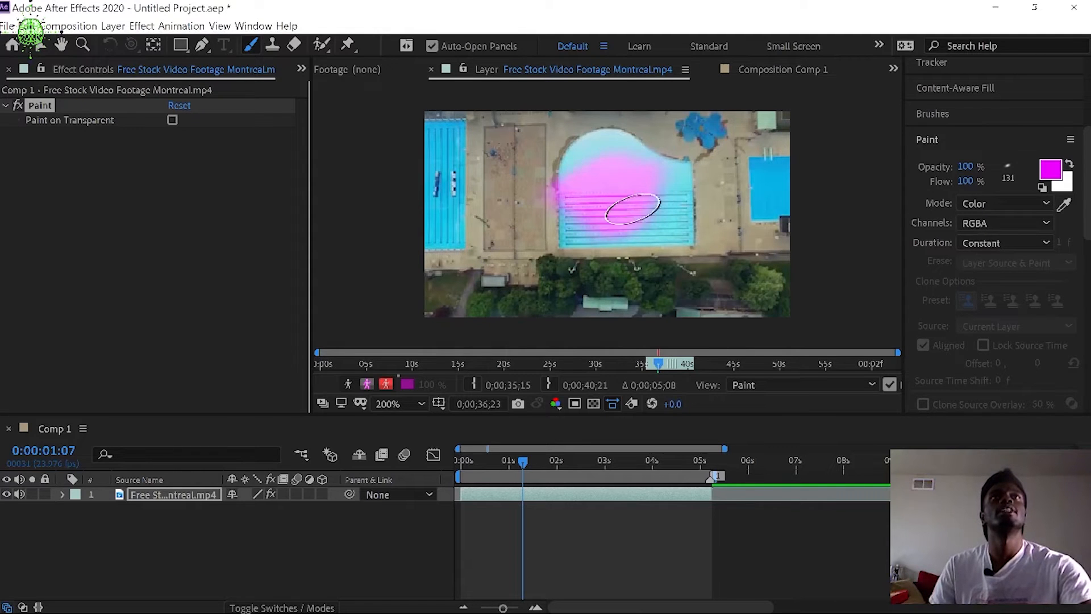
{"action": "left_click", "coordinate": [522, 460]}
{"action": "mouse_move", "coordinate": [522, 460]}
{"action": "left_mouse_down"}
{"action": "mouse_move", "coordinate": [681, 467]}
{"action": "mouse_move", "coordinate": [518, 470]}
{"action": "mouse_move", "coordinate": [528, 476]}
{"action": "left_mouse_up"}
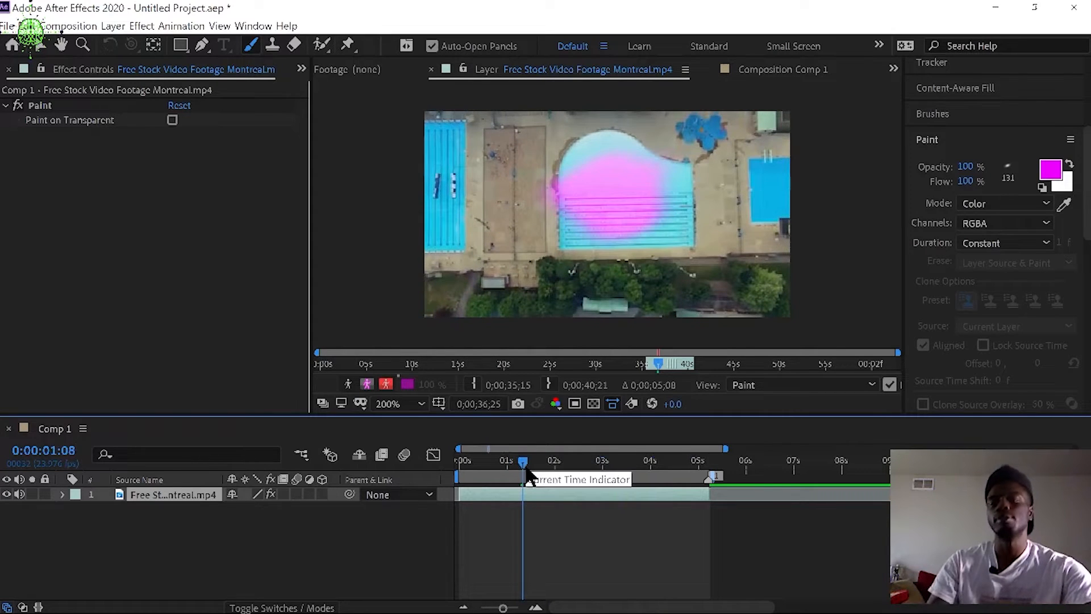
{"action": "left_click", "coordinate": [521, 475]}
Step: Set the paint duration to Single Frame and return the Comp 1 time indicator to 0:00:00:00
{"action": "left_click", "coordinate": [991, 240]}
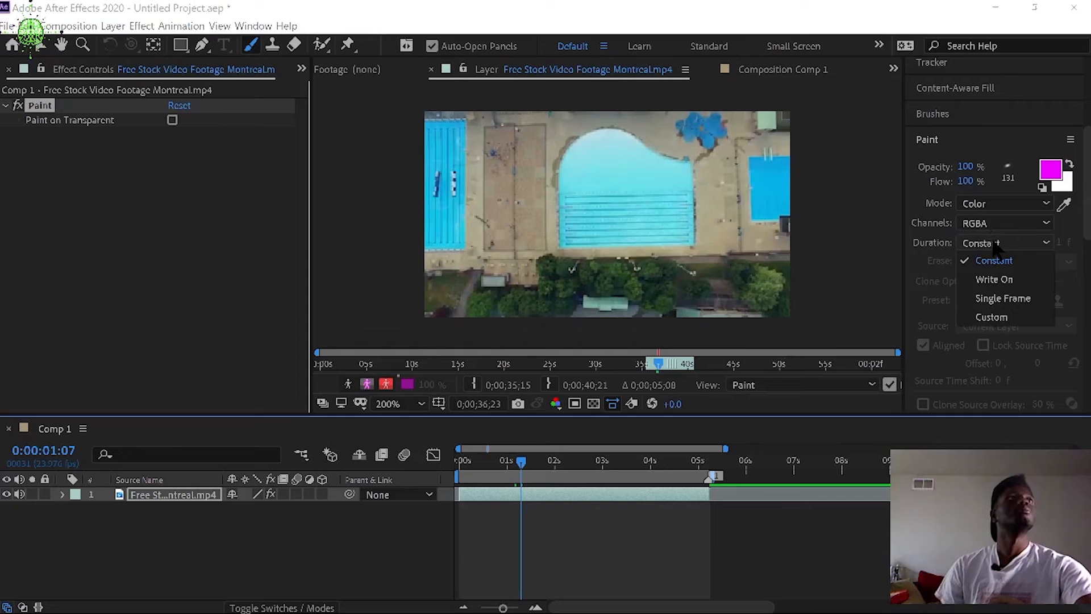
{"action": "left_click", "coordinate": [1001, 298]}
{"action": "left_click_drag", "start_coordinate": [526, 466], "coordinate": [391, 472]}
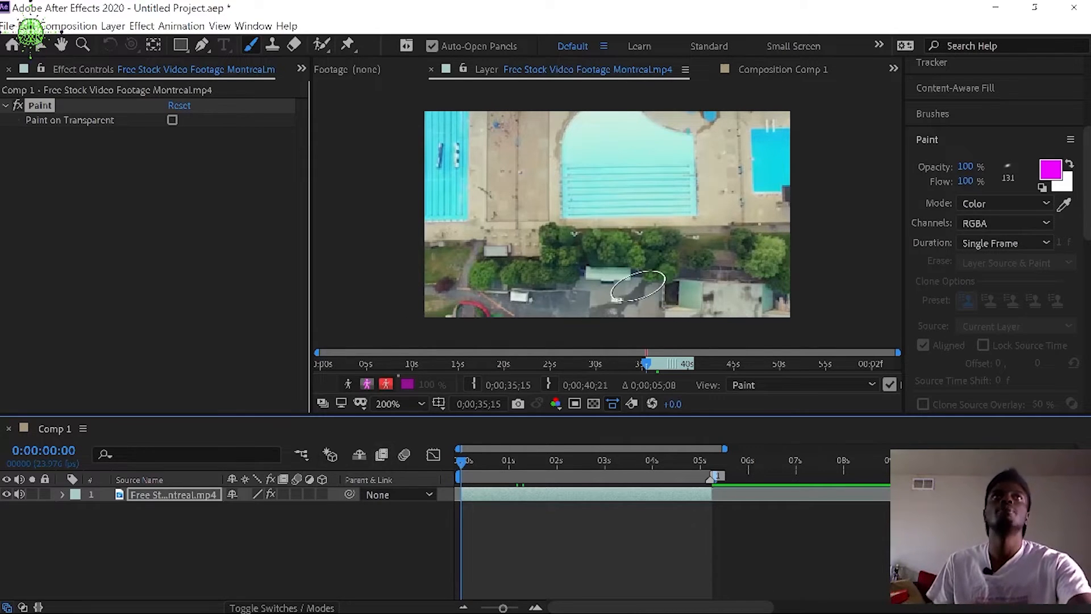
{"action": "key", "text": "period"}
{"action": "scroll", "coordinate": [691, 204], "scroll_direction": "down", "scroll_amount": 2}
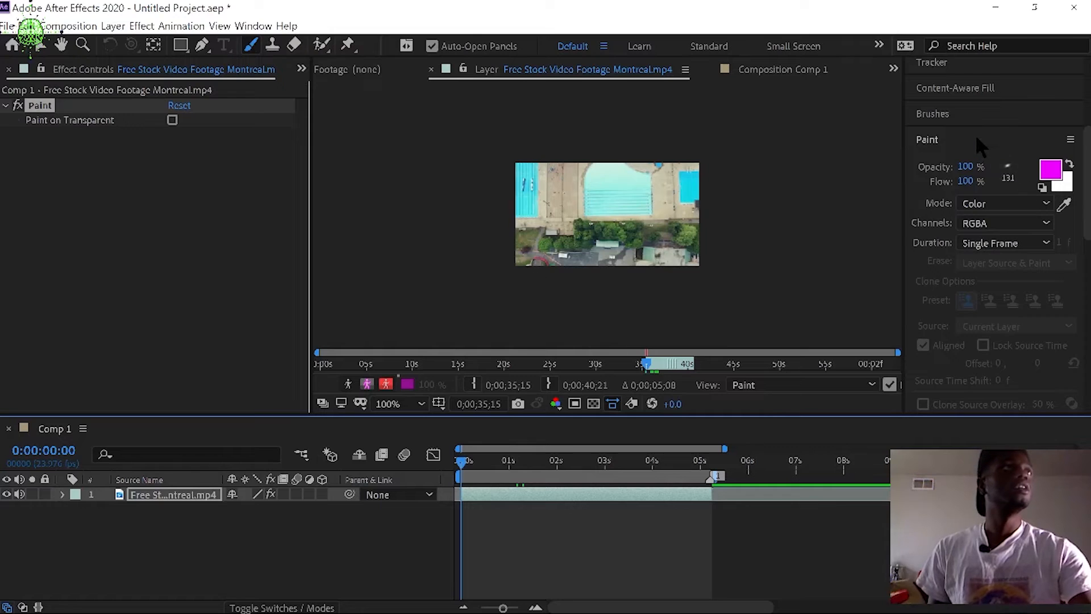
Step: Review the brush presets, the paint color and the list of available paint modes
{"action": "left_click", "coordinate": [967, 116]}
{"action": "scroll", "coordinate": [1039, 398], "scroll_direction": "down", "scroll_amount": 3}
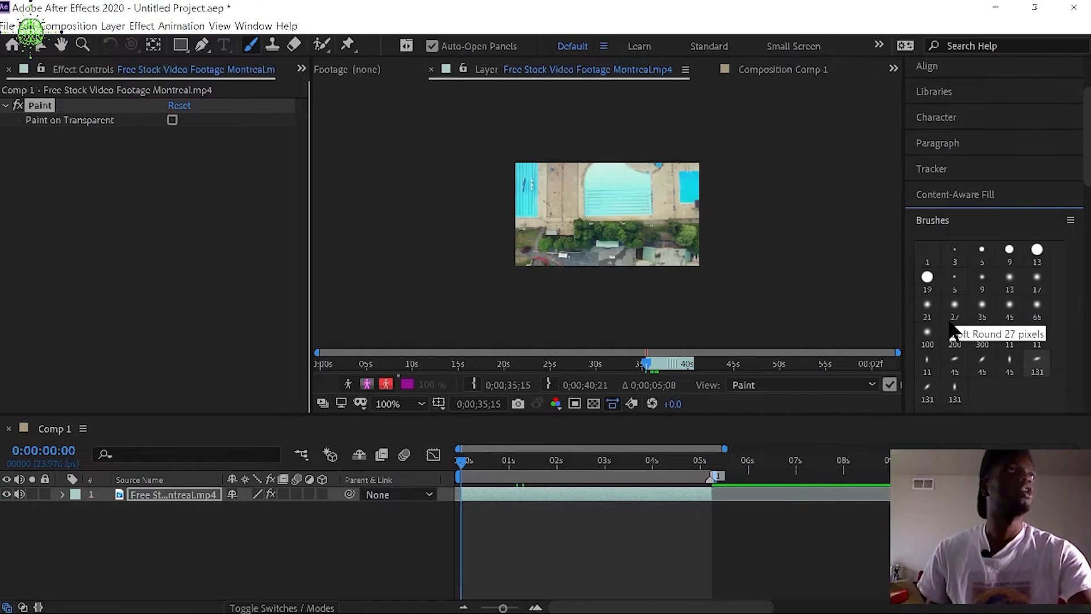
{"action": "left_click", "coordinate": [933, 220]}
{"action": "left_click", "coordinate": [935, 353]}
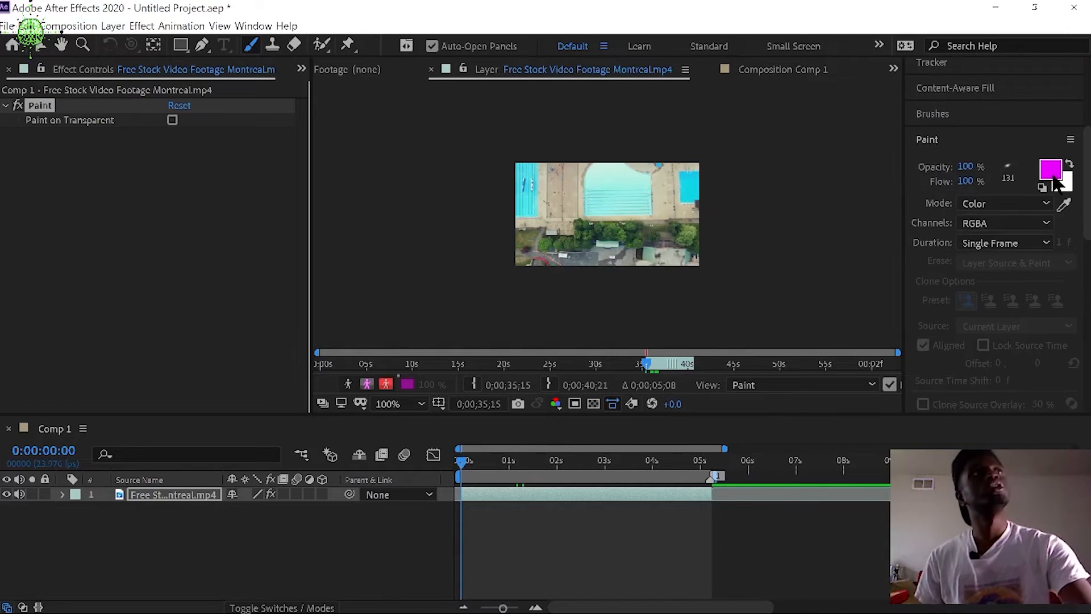
{"action": "left_click", "coordinate": [1004, 203]}
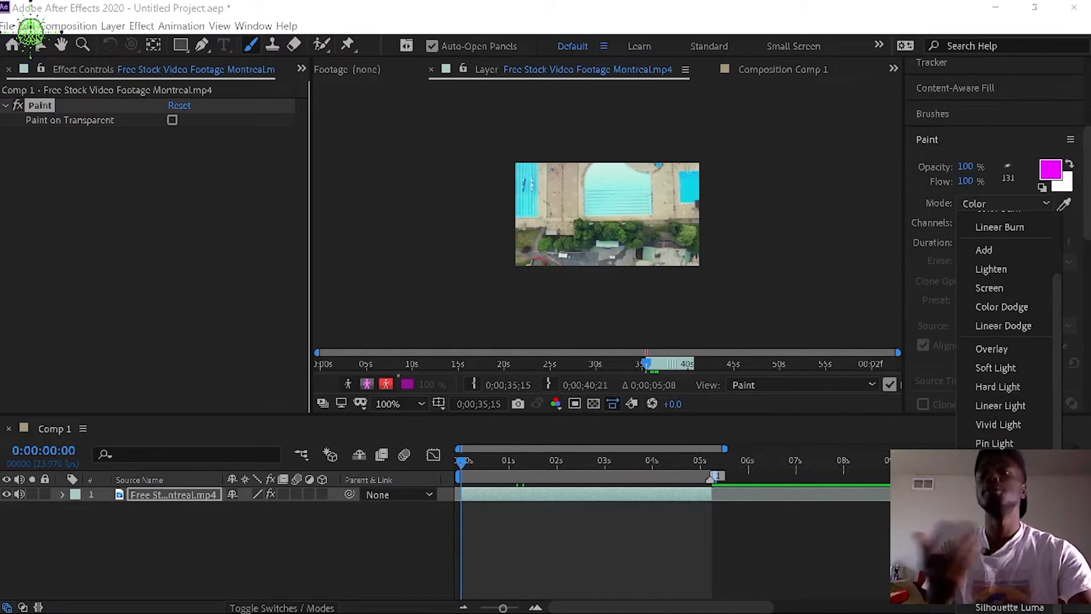
{"action": "left_click", "coordinate": [833, 559]}
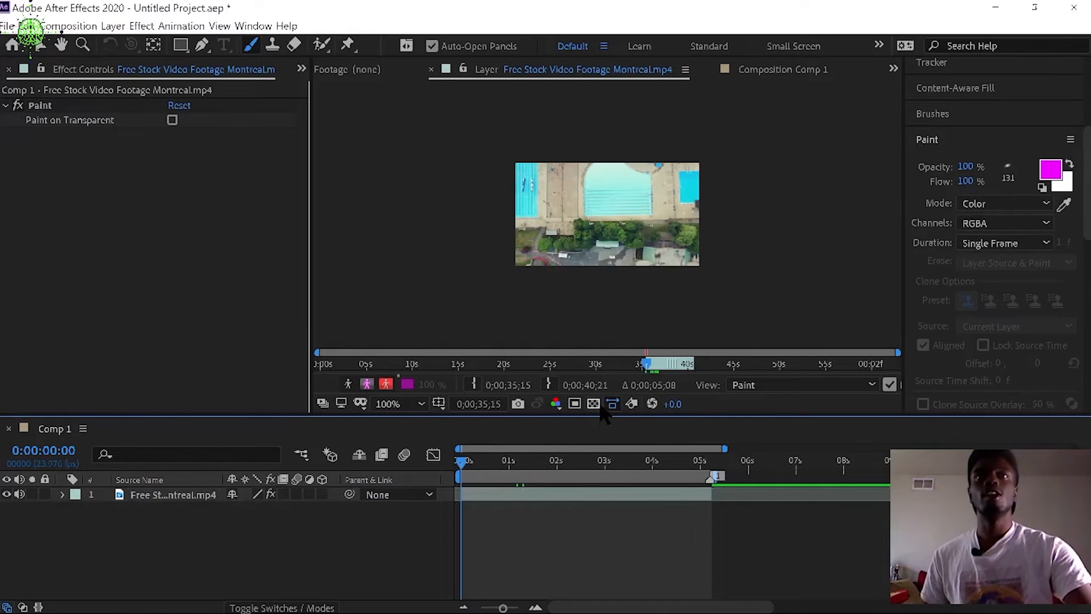
Step: Try a magenta stroke over the center pool in Normal mode and undo it
{"action": "left_click", "coordinate": [975, 205]}
{"action": "scroll", "coordinate": [978, 248], "scroll_direction": "up", "scroll_amount": 3}
{"action": "left_click", "coordinate": [991, 221]}
{"action": "mouse_move", "coordinate": [625, 193]}
{"action": "left_mouse_down"}
{"action": "mouse_move", "coordinate": [593, 186]}
{"action": "mouse_move", "coordinate": [628, 200]}
{"action": "mouse_move", "coordinate": [596, 174]}
{"action": "mouse_move", "coordinate": [612, 202]}
{"action": "left_mouse_up"}
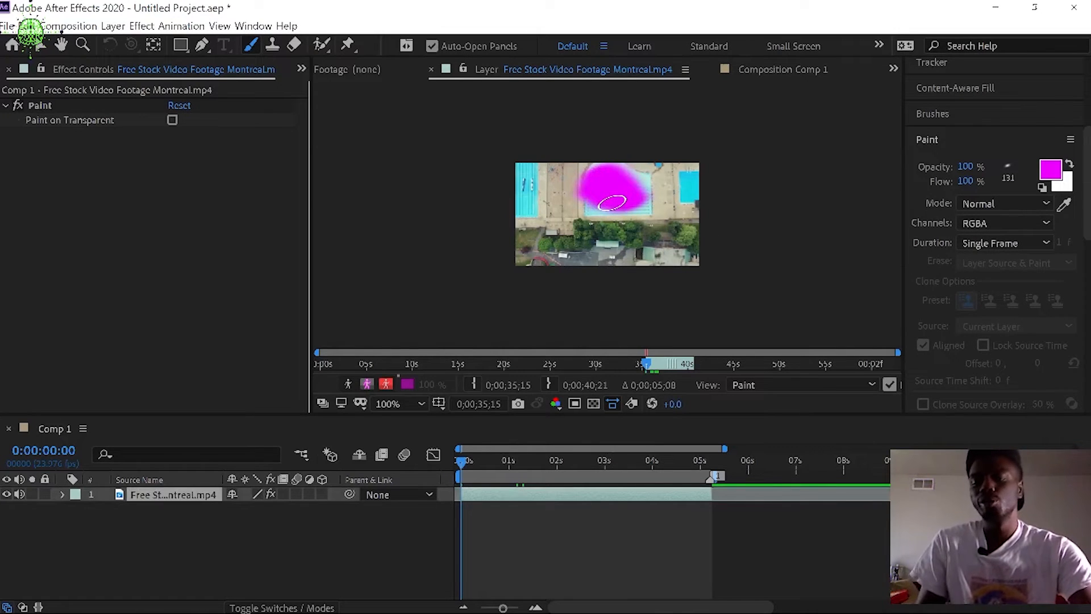
{"action": "key", "text": "ctrl+z"}
Step: Set the brush mode back to Color, test a stroke over the center pool, and undo the stroke
{"action": "left_click", "coordinate": [1005, 203]}
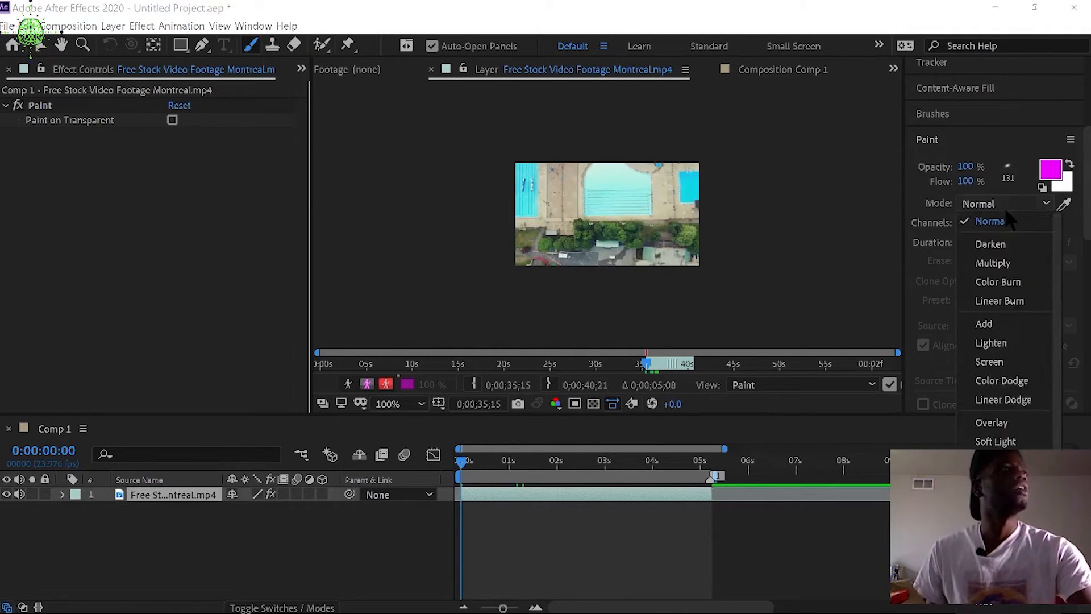
{"action": "scroll", "coordinate": [1006, 329], "scroll_direction": "down", "scroll_amount": 3}
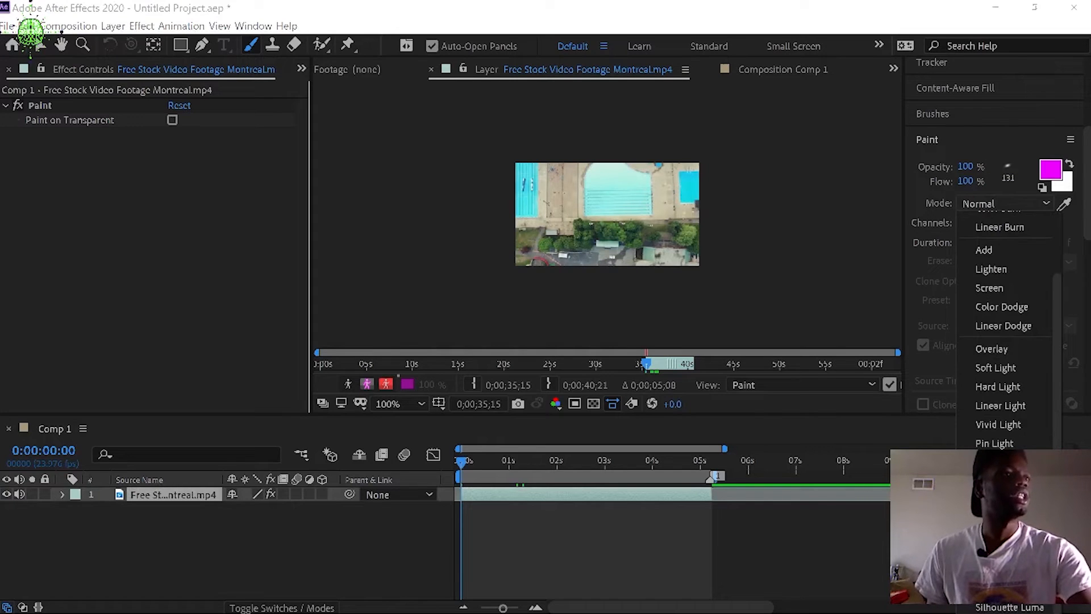
{"action": "left_click", "coordinate": [989, 565]}
{"action": "mouse_move", "coordinate": [600, 190]}
{"action": "left_mouse_down"}
{"action": "mouse_move", "coordinate": [621, 215]}
{"action": "mouse_move", "coordinate": [633, 196]}
{"action": "left_mouse_up"}
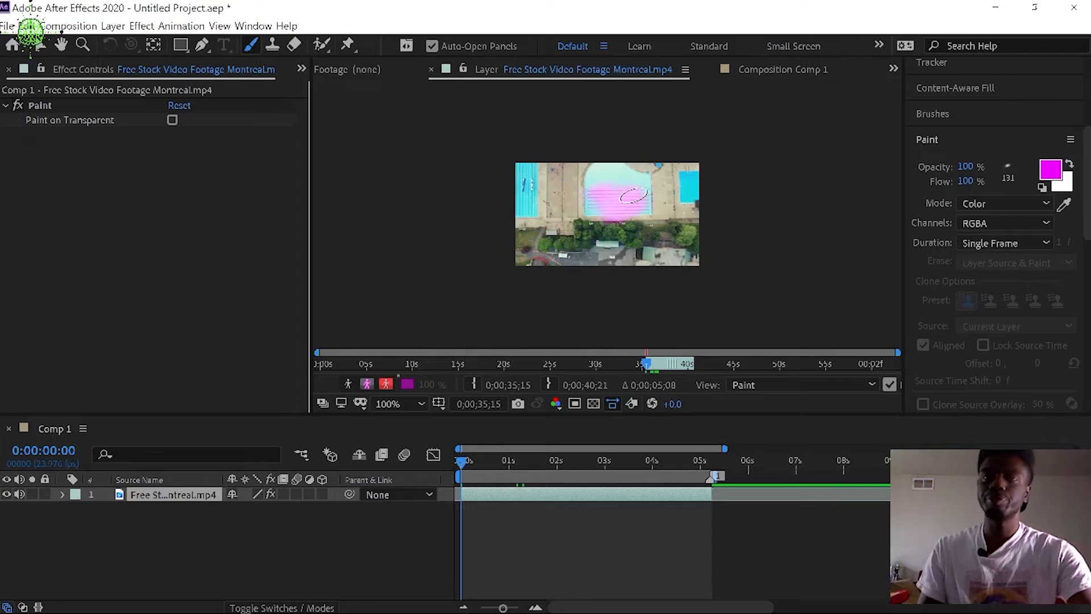
{"action": "key", "text": "ctrl+z"}
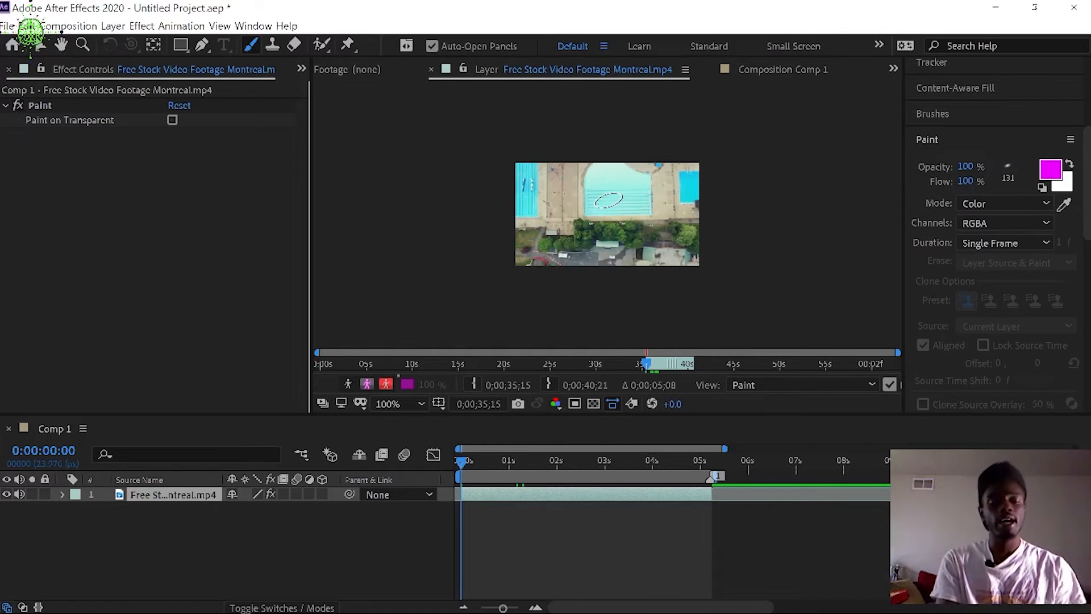
Step: Step forward and back through the first frames of Comp 1 to examine how the center pool shifts
{"action": "key", "text": "Page_Down"}
{"action": "key", "text": "Page_Down"}
{"action": "key", "text": "Page_Down"}
{"action": "key", "text": "Page_Down"}
{"action": "key", "text": "Page_Up"}
{"action": "key", "text": "Page_Up"}
{"action": "key", "text": "Page_Up"}
{"action": "key", "text": "Page_Up"}
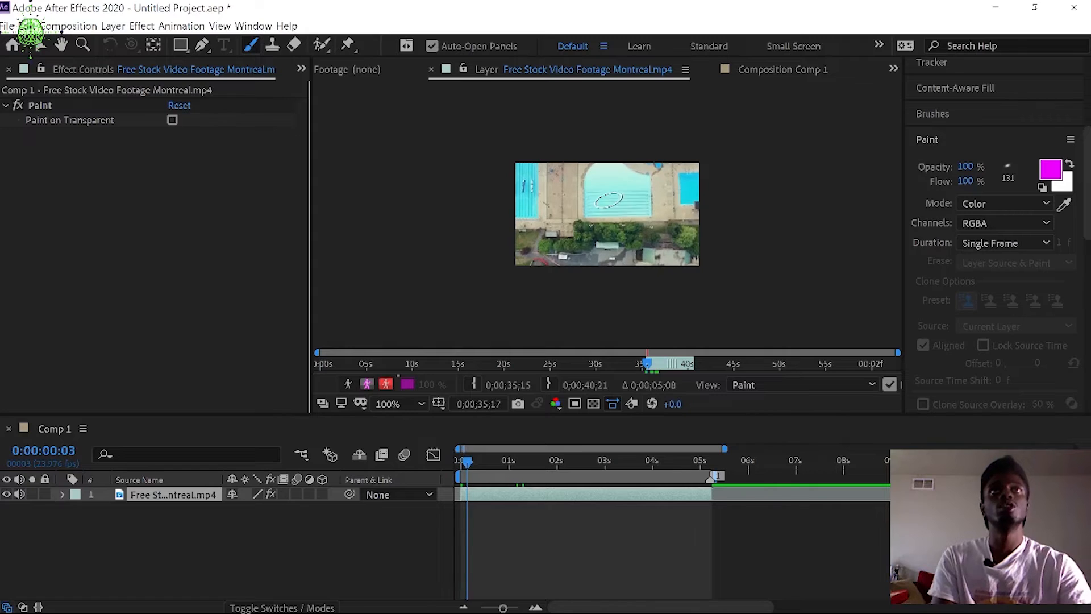
{"action": "key", "text": "Page_Up"}
{"action": "key", "text": "Page_Up"}
Step: Paint magenta test strokes over the center pool on the frames at 0:00:00:00 and 0:00:00:01
{"action": "left_click_drag", "start_coordinate": [608, 200], "coordinate": [623, 184]}
{"action": "key", "text": "Page_Down"}
{"action": "key", "text": "Page_Down"}
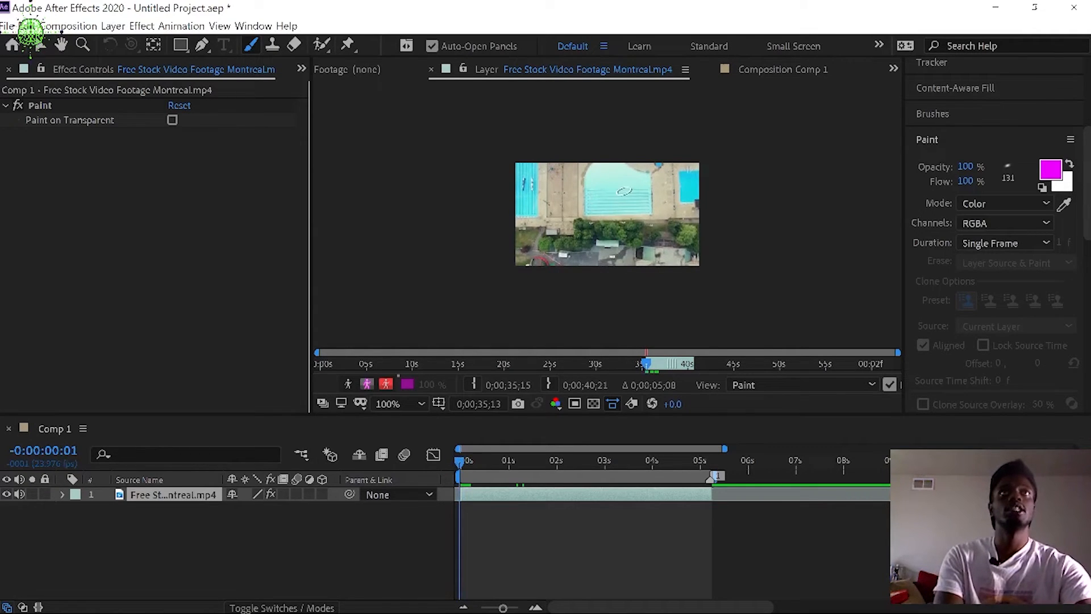
{"action": "key", "text": "Page_Down"}
{"action": "left_click_drag", "start_coordinate": [627, 177], "coordinate": [610, 193]}
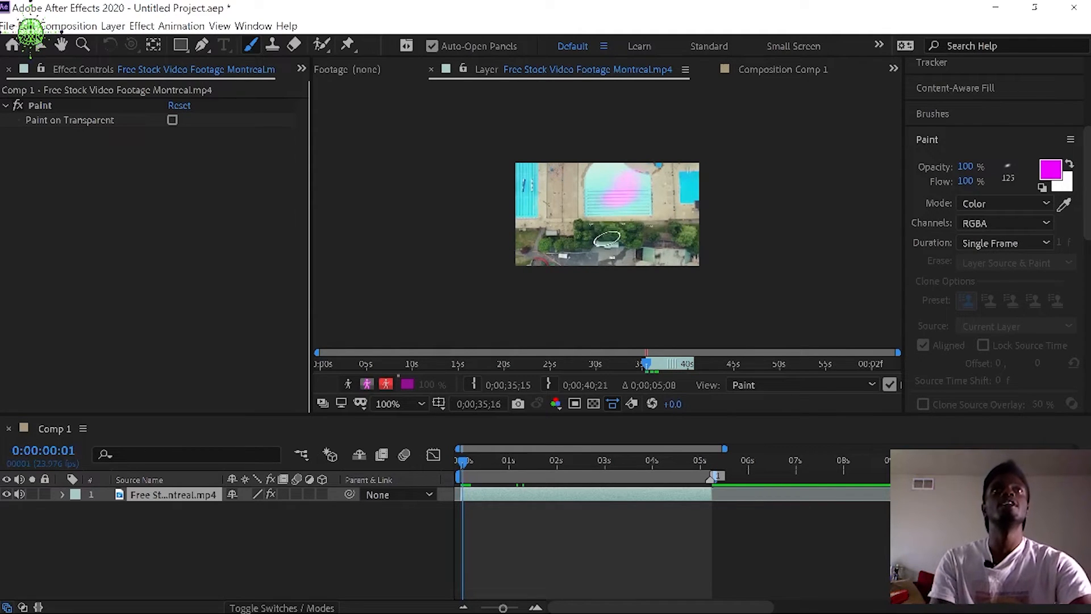
Step: Play back Comp 1 to check the single-frame strokes, returning to 0:00:00:00
{"action": "key", "text": "space"}
{"action": "key", "text": "space"}
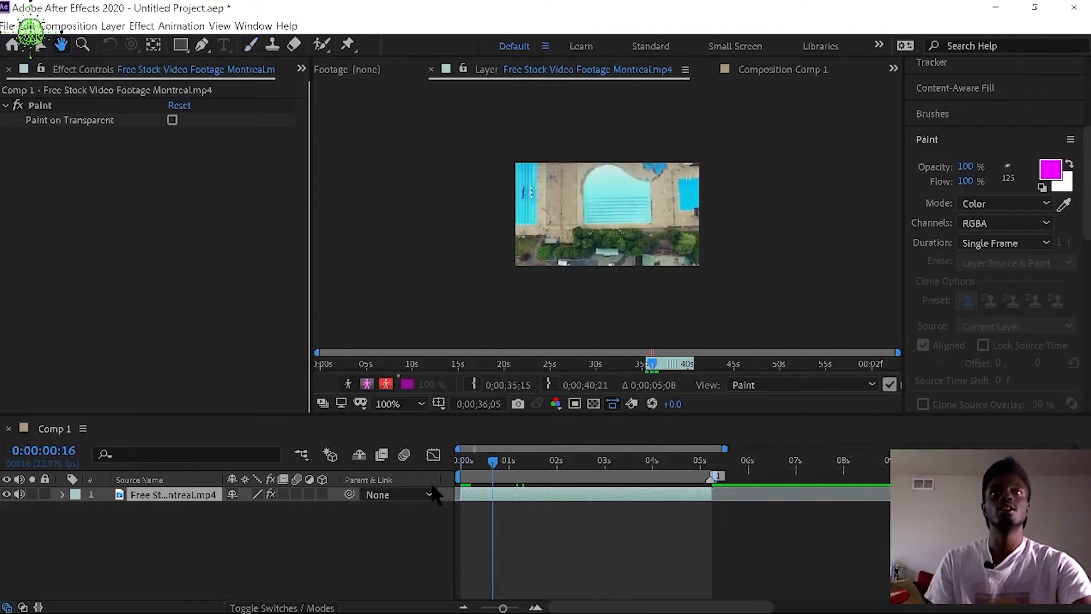
{"action": "left_click_drag", "start_coordinate": [493, 461], "coordinate": [454, 464]}
{"action": "key", "text": "space"}
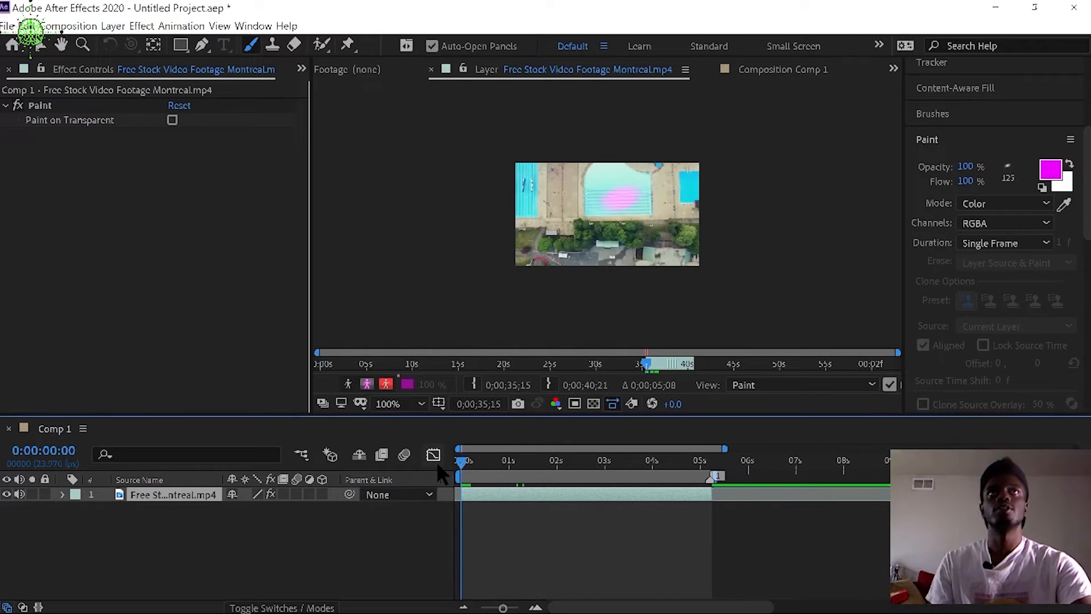
Step: Undo the single-frame test strokes and place the time indicator at 0:00:00:00
{"action": "key", "text": "ctrl+z"}
{"action": "key", "text": "ctrl+z"}
{"action": "key", "text": "ctrl+z"}
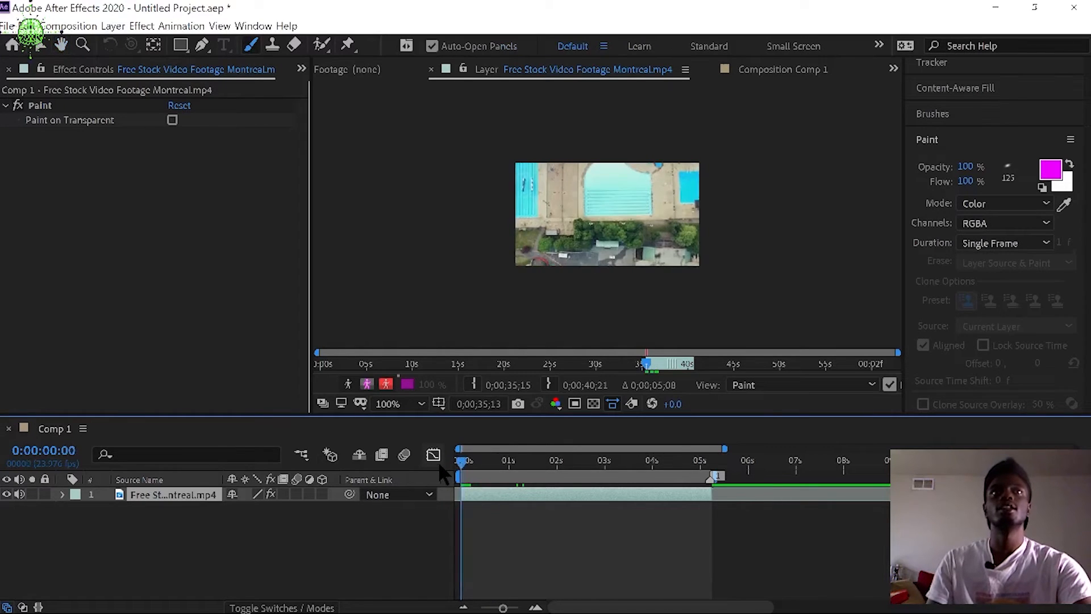
{"action": "left_click_drag", "start_coordinate": [489, 461], "coordinate": [437, 477]}
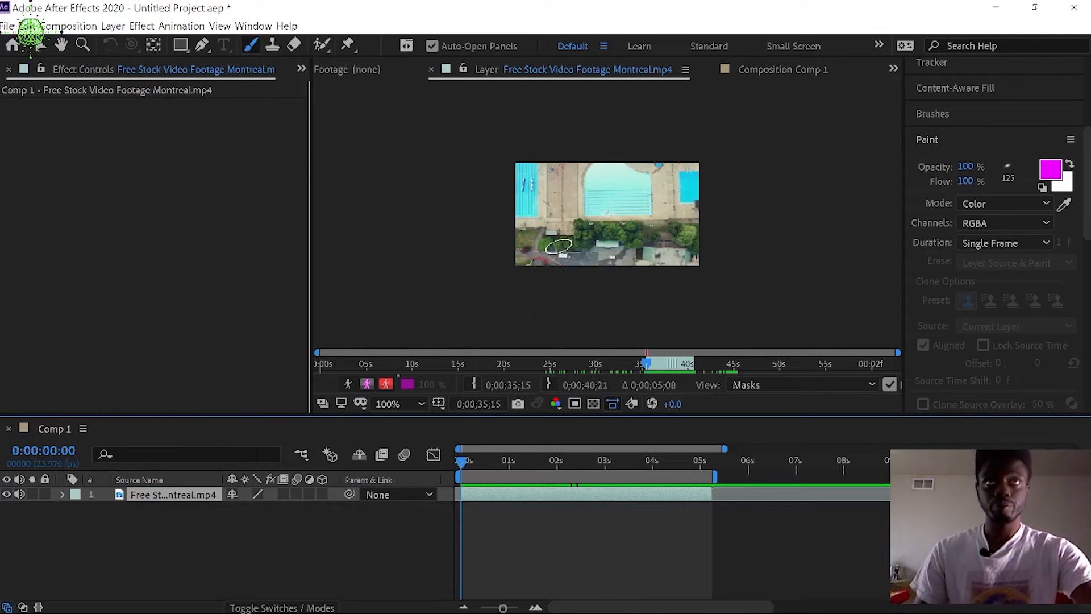
Step: Paint the center pool magenta on the 0:00:00:00 frame with the Brush tool in Color mode and Single Frame duration
{"action": "scroll", "coordinate": [559, 245], "scroll_direction": "up", "scroll_amount": 3}
{"action": "scroll", "coordinate": [562, 242], "scroll_direction": "down", "scroll_amount": 2}
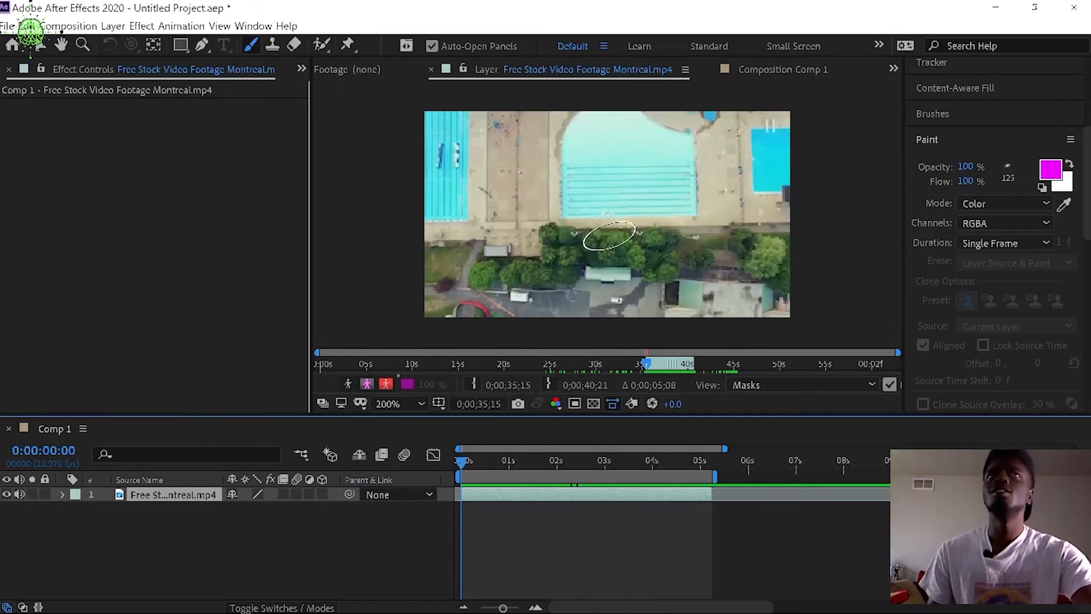
{"action": "scroll", "coordinate": [607, 231], "scroll_direction": "up", "scroll_amount": 3}
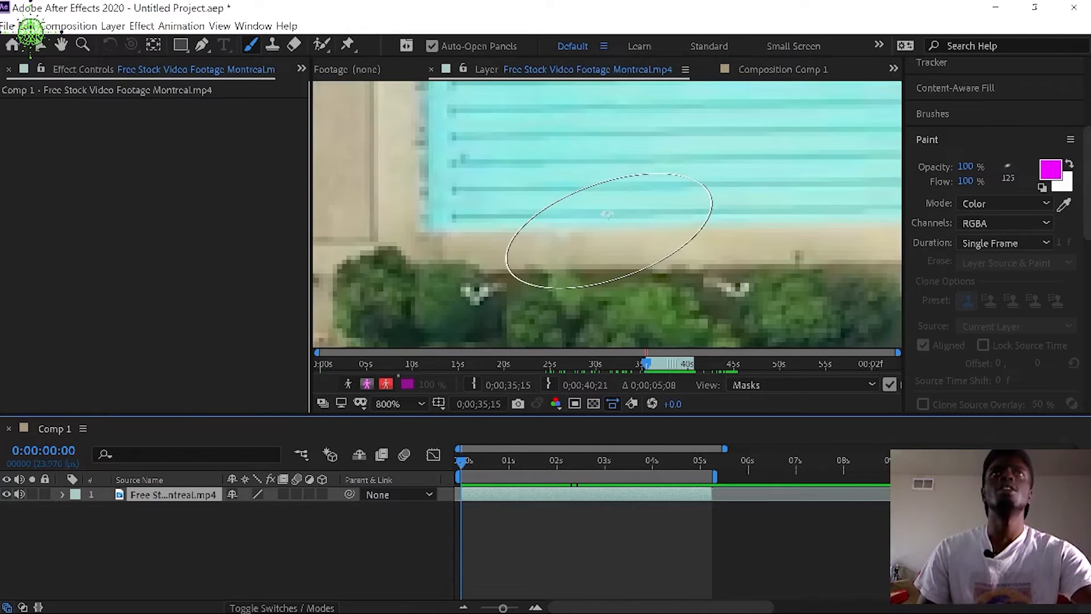
{"action": "left_click", "coordinate": [61, 44]}
{"action": "left_click_drag", "start_coordinate": [650, 156], "coordinate": [633, 400]}
{"action": "left_click_drag", "start_coordinate": [668, 205], "coordinate": [569, 236]}
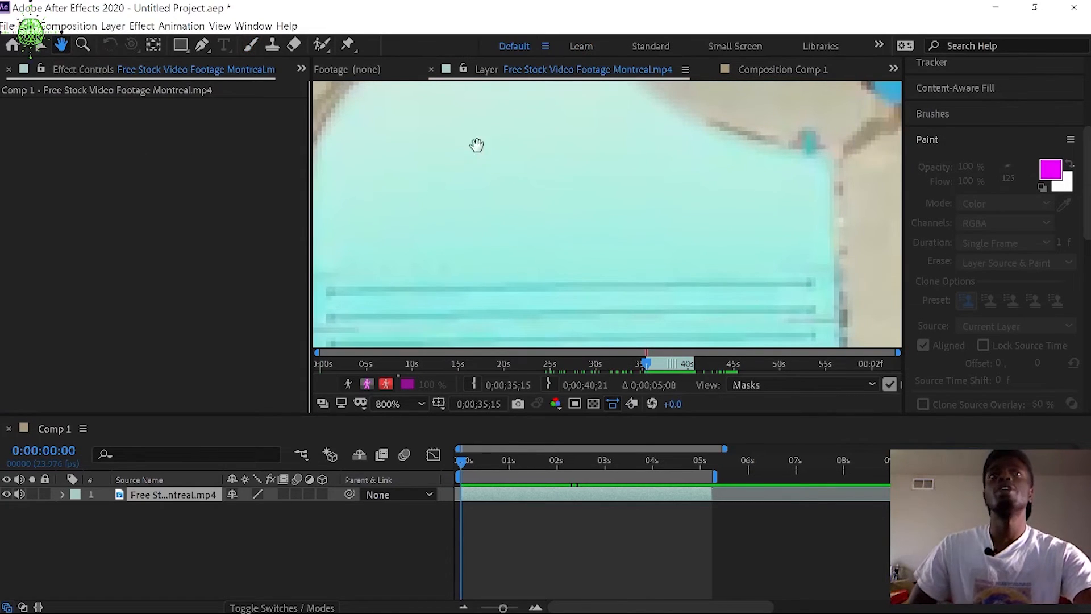
{"action": "scroll", "coordinate": [657, 249], "scroll_direction": "down", "scroll_amount": 3}
{"action": "scroll", "coordinate": [618, 258], "scroll_direction": "up", "scroll_amount": 2}
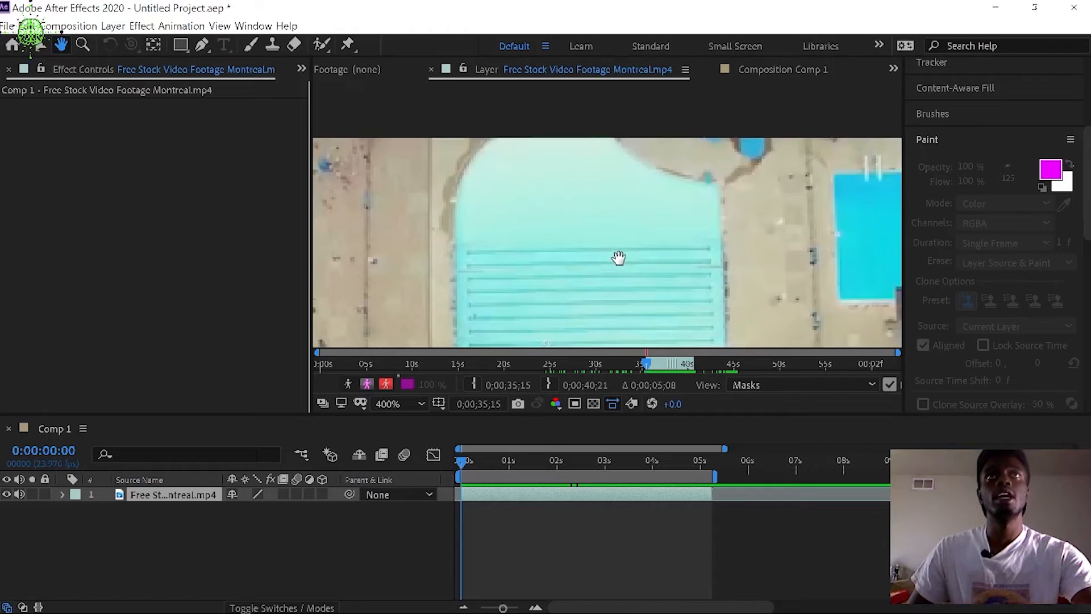
{"action": "scroll", "coordinate": [460, 223], "scroll_direction": "up", "scroll_amount": 1}
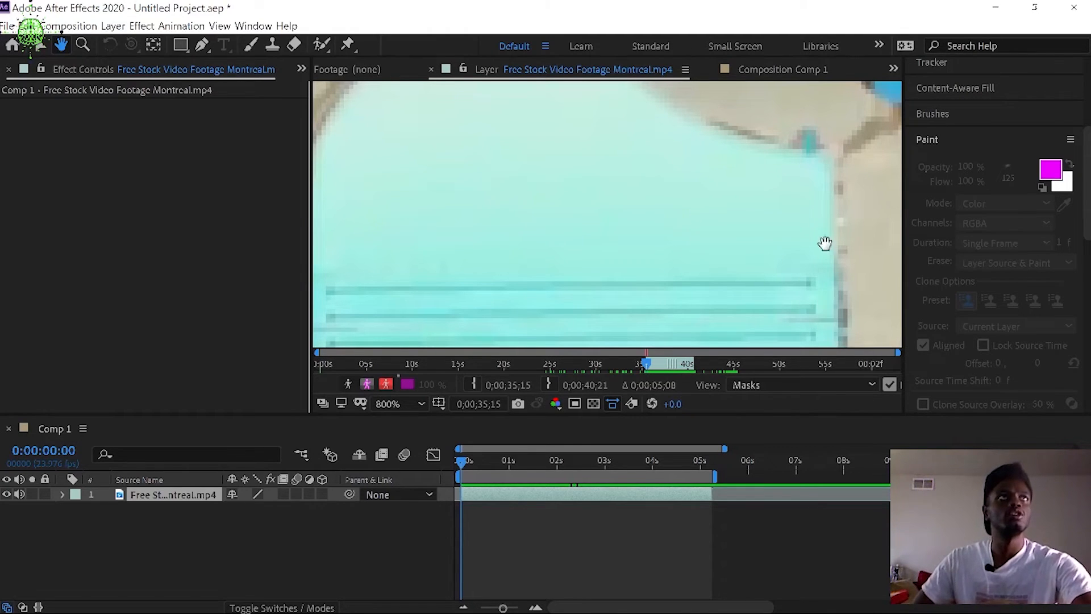
{"action": "left_click", "coordinate": [254, 45]}
{"action": "mouse_move", "coordinate": [721, 199]}
{"action": "left_mouse_down"}
{"action": "mouse_move", "coordinate": [718, 334]}
{"action": "mouse_move", "coordinate": [692, 256]}
{"action": "mouse_move", "coordinate": [639, 209]}
{"action": "mouse_move", "coordinate": [470, 158]}
{"action": "mouse_move", "coordinate": [435, 127]}
{"action": "mouse_move", "coordinate": [512, 145]}
{"action": "mouse_move", "coordinate": [645, 206]}
{"action": "left_mouse_up"}
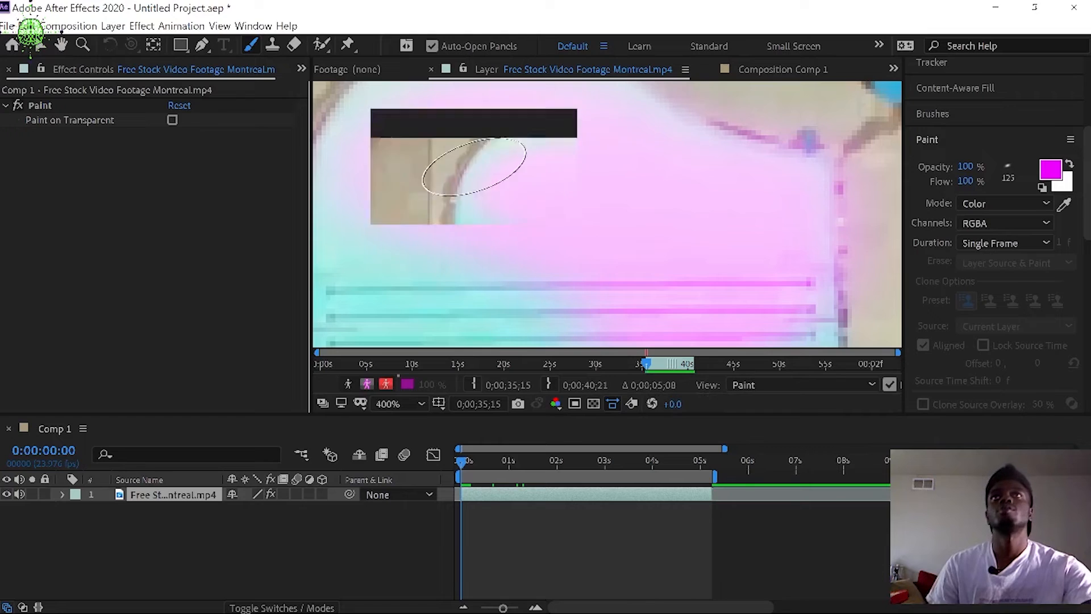
{"action": "key", "text": "/"}
{"action": "mouse_move", "coordinate": [585, 210]}
{"action": "left_mouse_down"}
{"action": "mouse_move", "coordinate": [583, 236]}
{"action": "mouse_move", "coordinate": [620, 238]}
{"action": "mouse_move", "coordinate": [621, 226]}
{"action": "mouse_move", "coordinate": [624, 239]}
{"action": "mouse_move", "coordinate": [587, 242]}
{"action": "mouse_move", "coordinate": [584, 202]}
{"action": "left_mouse_up"}
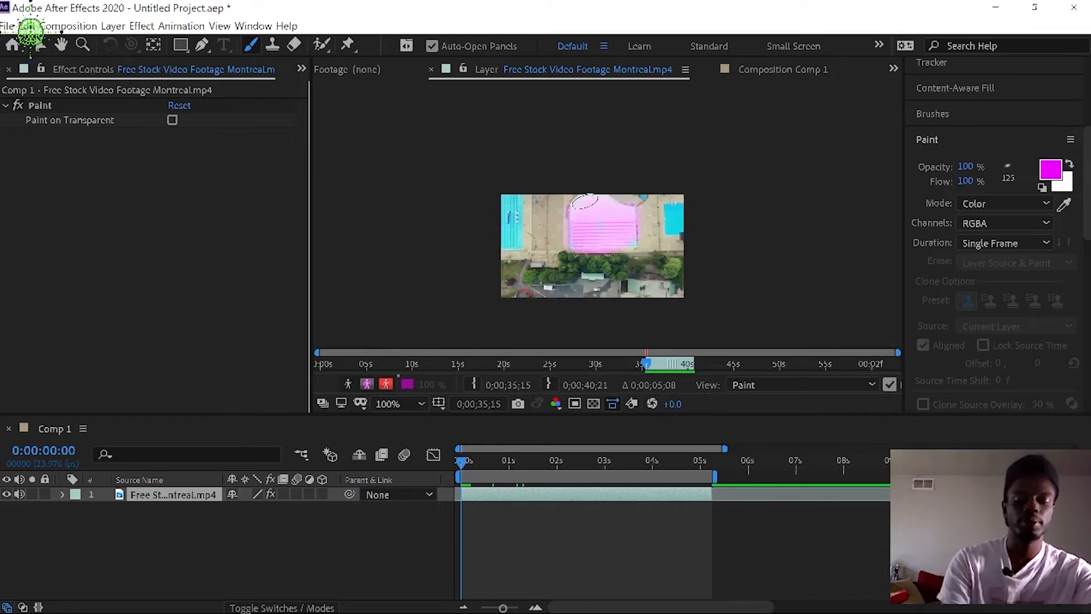
Step: Paint the center pool magenta on the 0:00:00:01 frame, compare it with the 0:00:00:00 frame, and touch up that first frame
{"action": "key", "text": "Page_Down"}
{"action": "mouse_move", "coordinate": [584, 202]}
{"action": "left_mouse_down"}
{"action": "mouse_move", "coordinate": [594, 233]}
{"action": "mouse_move", "coordinate": [602, 219]}
{"action": "mouse_move", "coordinate": [619, 234]}
{"action": "left_mouse_up"}
{"action": "key", "text": "Page_Up"}
{"action": "key", "text": "Page_Down"}
{"action": "key", "text": "Page_Up"}
{"action": "left_click_drag", "start_coordinate": [623, 243], "coordinate": [620, 235]}
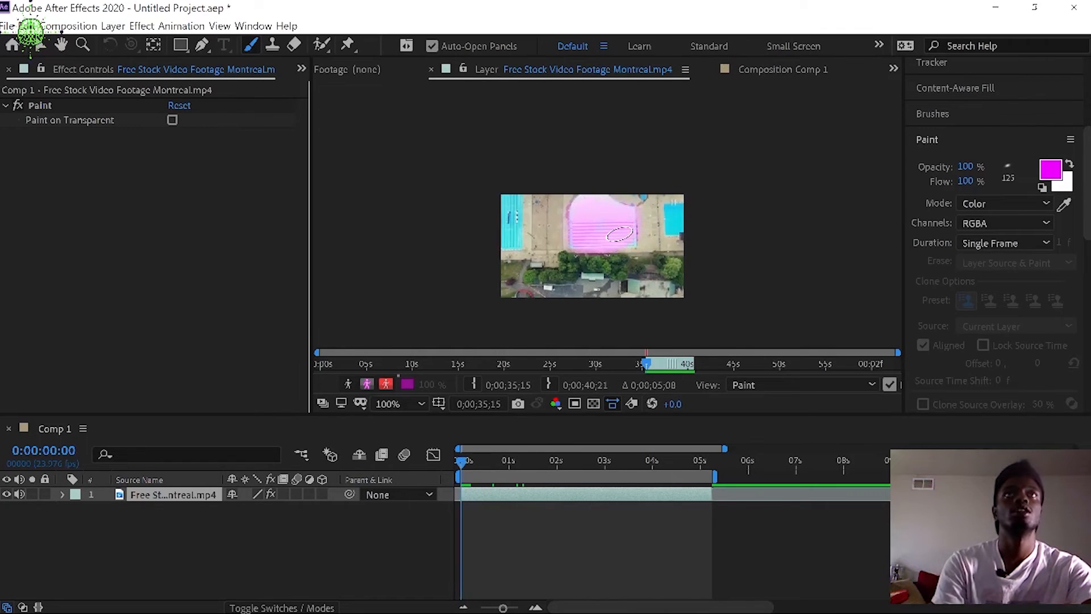
Step: Collapse the Paint and Brushes settings and fill in the center pool's unpainted areas on the 0:00:00:01 frame with magenta
{"action": "key", "text": "Page_Down"}
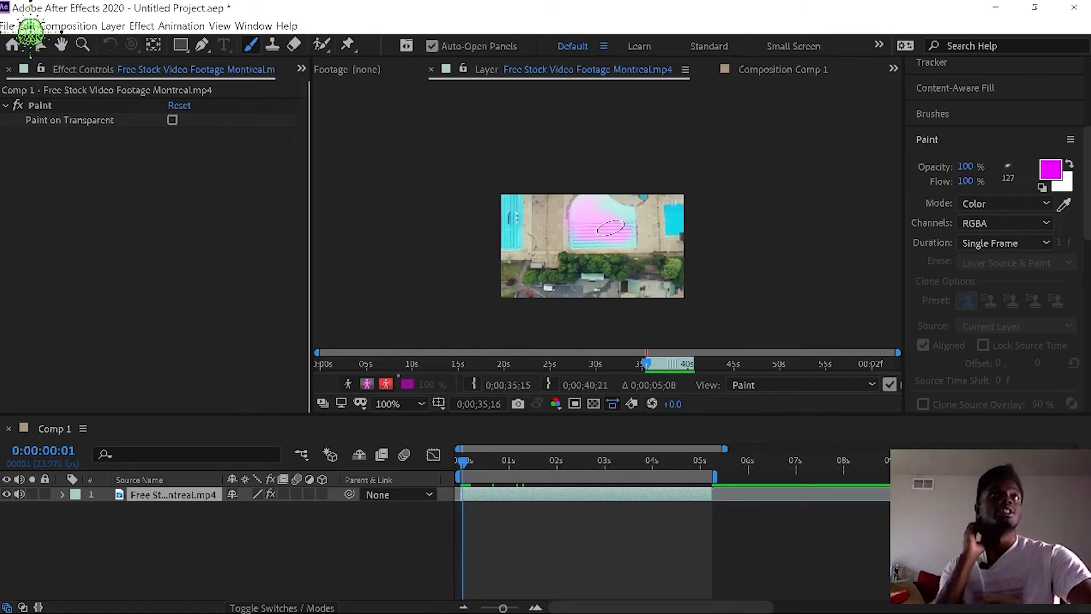
{"action": "left_click", "coordinate": [914, 117]}
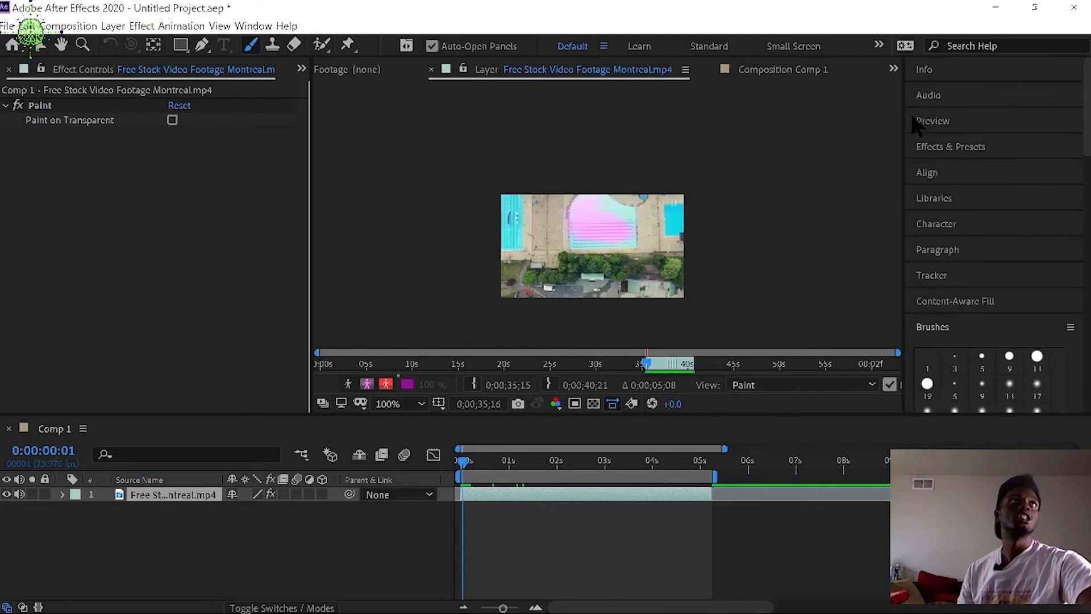
{"action": "left_click", "coordinate": [933, 327]}
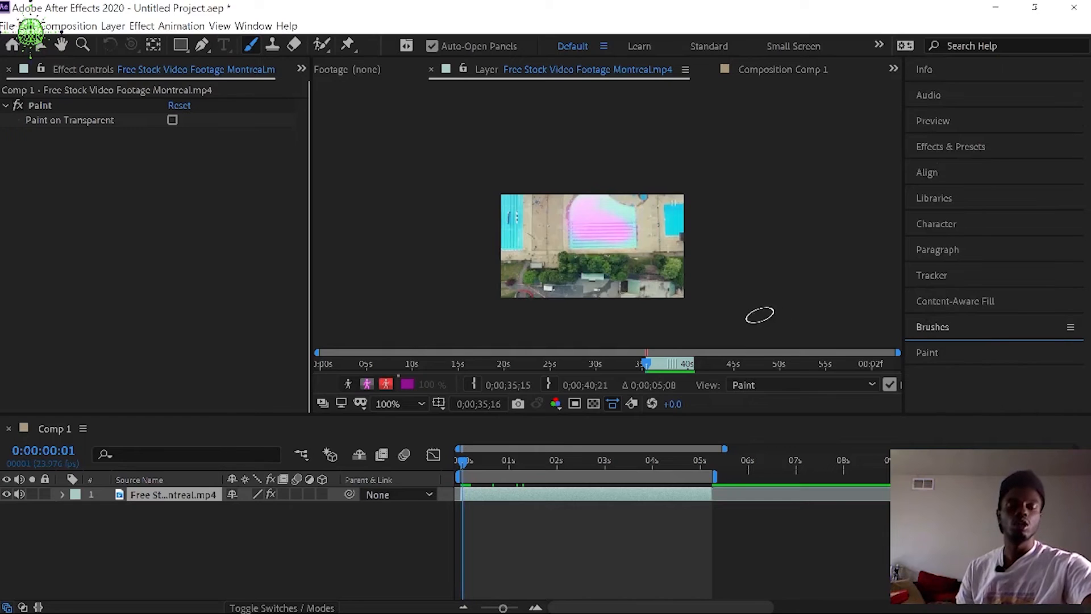
{"action": "scroll", "coordinate": [622, 238], "scroll_direction": "up", "scroll_amount": 1}
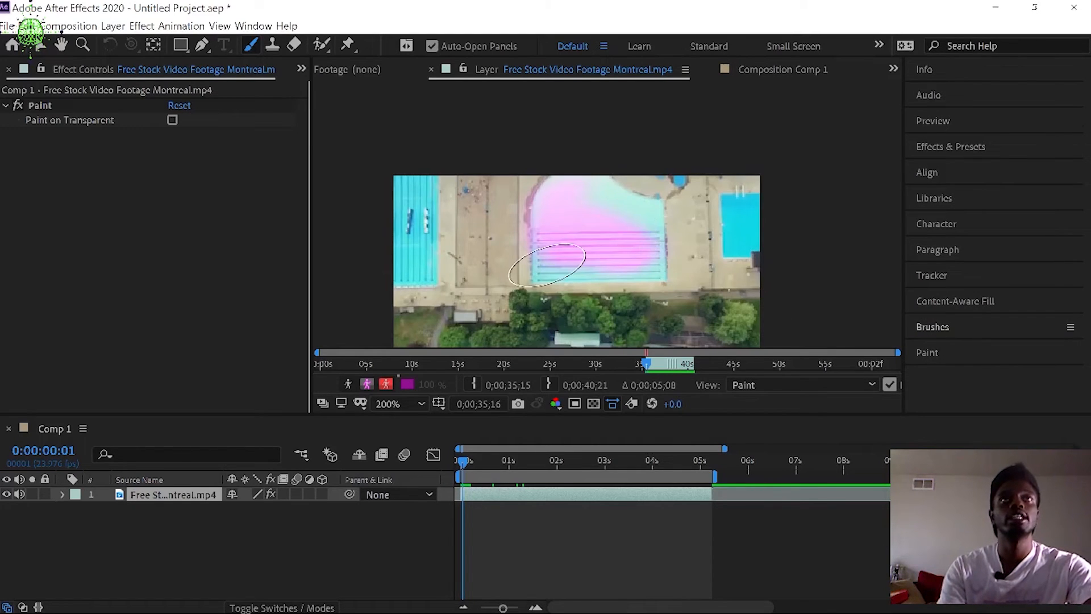
{"action": "mouse_move", "coordinate": [583, 248]}
{"action": "left_mouse_down"}
{"action": "mouse_move", "coordinate": [574, 248]}
{"action": "mouse_move", "coordinate": [628, 249]}
{"action": "mouse_move", "coordinate": [565, 248]}
{"action": "left_mouse_up"}
{"action": "left_click_drag", "start_coordinate": [657, 276], "coordinate": [654, 238]}
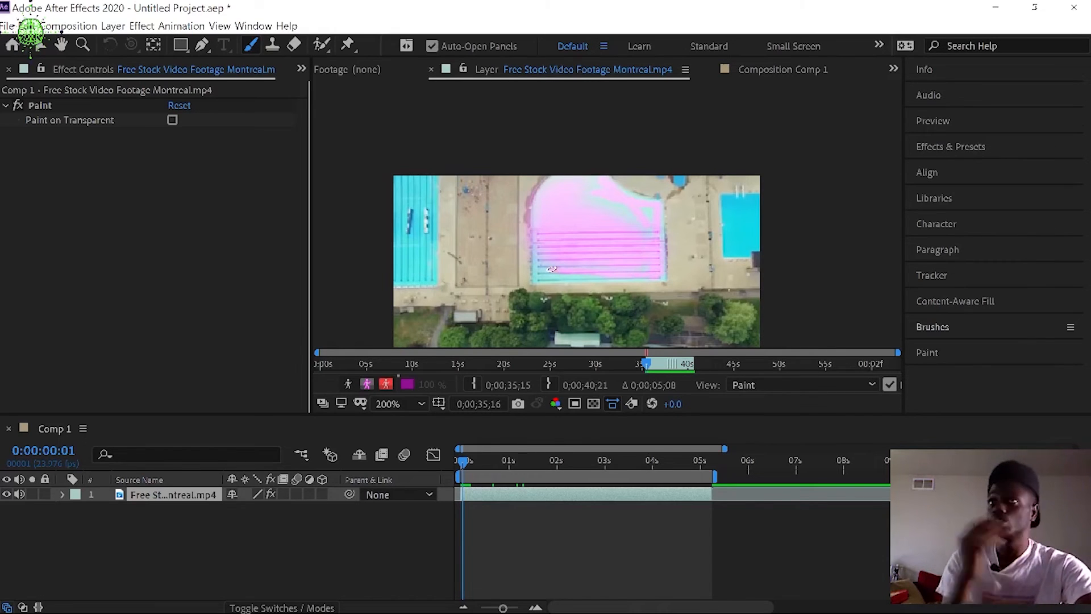
{"action": "mouse_move", "coordinate": [555, 265]}
{"action": "left_mouse_down"}
{"action": "mouse_move", "coordinate": [580, 253]}
{"action": "mouse_move", "coordinate": [554, 220]}
{"action": "mouse_move", "coordinate": [551, 264]}
{"action": "mouse_move", "coordinate": [602, 267]}
{"action": "mouse_move", "coordinate": [625, 221]}
{"action": "mouse_move", "coordinate": [590, 208]}
{"action": "mouse_move", "coordinate": [634, 264]}
{"action": "left_mouse_up"}
Step: Paint the center pool magenta frame by frame on the frames after 0:00:00:01, continuing past the one-second mark
{"action": "key", "text": "Page_Down"}
{"action": "key", "text": "Page_Down"}
{"action": "key", "text": "Page_Down"}
{"action": "left_click_drag", "start_coordinate": [574, 197], "coordinate": [619, 264]}
{"action": "key", "text": "Page_Down"}
{"action": "key", "text": "Page_Down"}
{"action": "mouse_move", "coordinate": [619, 264]}
{"action": "left_mouse_down"}
{"action": "mouse_move", "coordinate": [566, 212]}
{"action": "mouse_move", "coordinate": [565, 231]}
{"action": "mouse_move", "coordinate": [627, 267]}
{"action": "mouse_move", "coordinate": [591, 227]}
{"action": "mouse_move", "coordinate": [628, 261]}
{"action": "mouse_move", "coordinate": [579, 261]}
{"action": "left_mouse_up"}
{"action": "key", "text": "Page_Down"}
{"action": "key", "text": "Page_Down"}
{"action": "key", "text": "Page_Down"}
{"action": "key", "text": "Page_Down"}
{"action": "key", "text": "Page_Down"}
{"action": "key", "text": "Page_Down"}
{"action": "key", "text": "Page_Down"}
{"action": "key", "text": "Page_Down"}
{"action": "key", "text": "Page_Down"}
{"action": "key", "text": "Page_Down"}
{"action": "key", "text": "Page_Down"}
{"action": "key", "text": "Page_Down"}
{"action": "key", "text": "Page_Down"}
{"action": "key", "text": "Page_Down"}
{"action": "key", "text": "Page_Down"}
{"action": "key", "text": "Page_Down"}
{"action": "key", "text": "Page_Down"}
{"action": "key", "text": "Page_Down"}
{"action": "key", "text": "Page_Down"}
{"action": "key", "text": "Page_Down"}
{"action": "key", "text": "Page_Down"}
{"action": "key", "text": "Page_Down"}
{"action": "key", "text": "Page_Down"}
{"action": "key", "text": "Page_Down"}
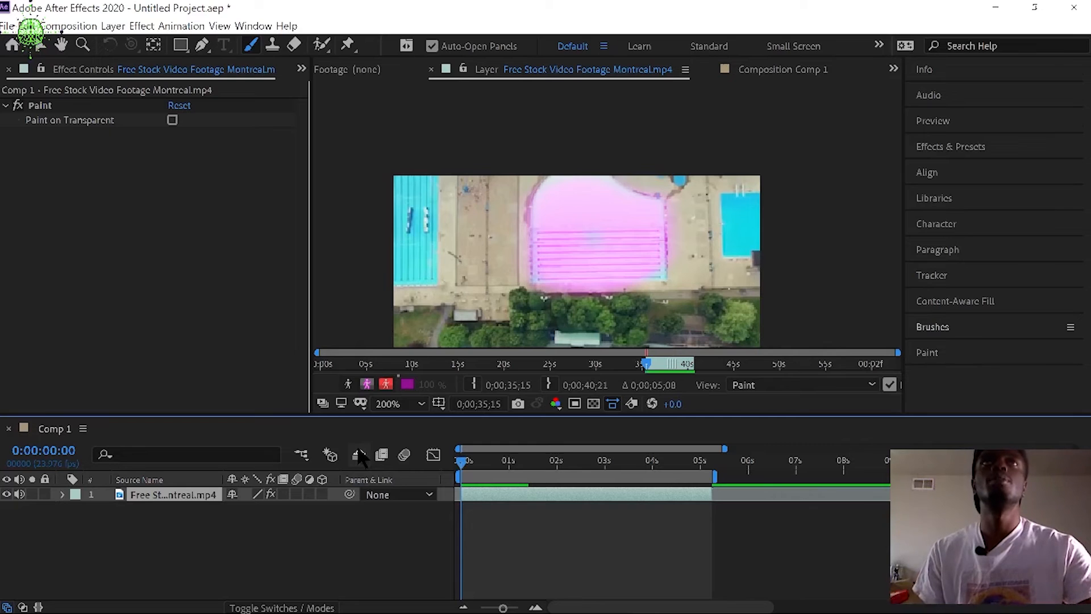
Step: Play back the frame-by-frame pool painting in the layer view and in Comp 1, returning to 0:00:00:00
{"action": "key", "text": "space"}
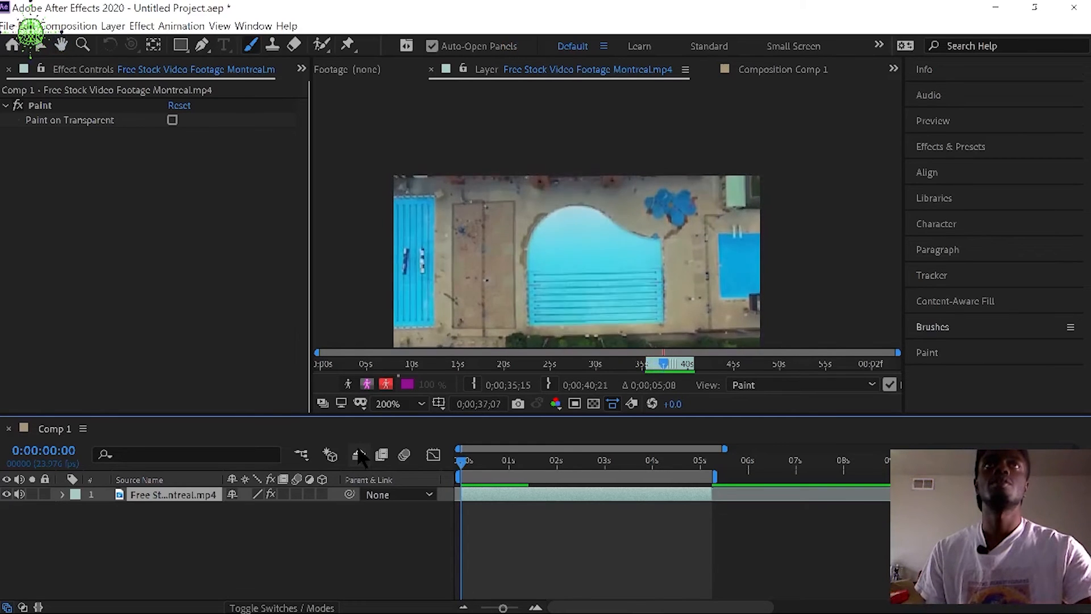
{"action": "key", "text": "space"}
{"action": "key", "text": "space"}
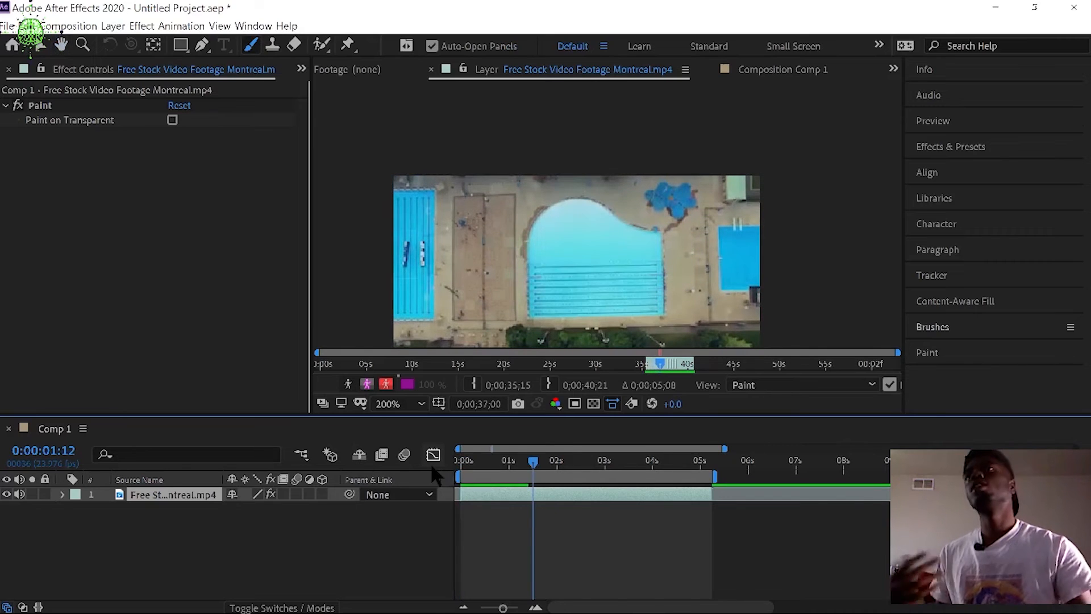
{"action": "key", "text": "space"}
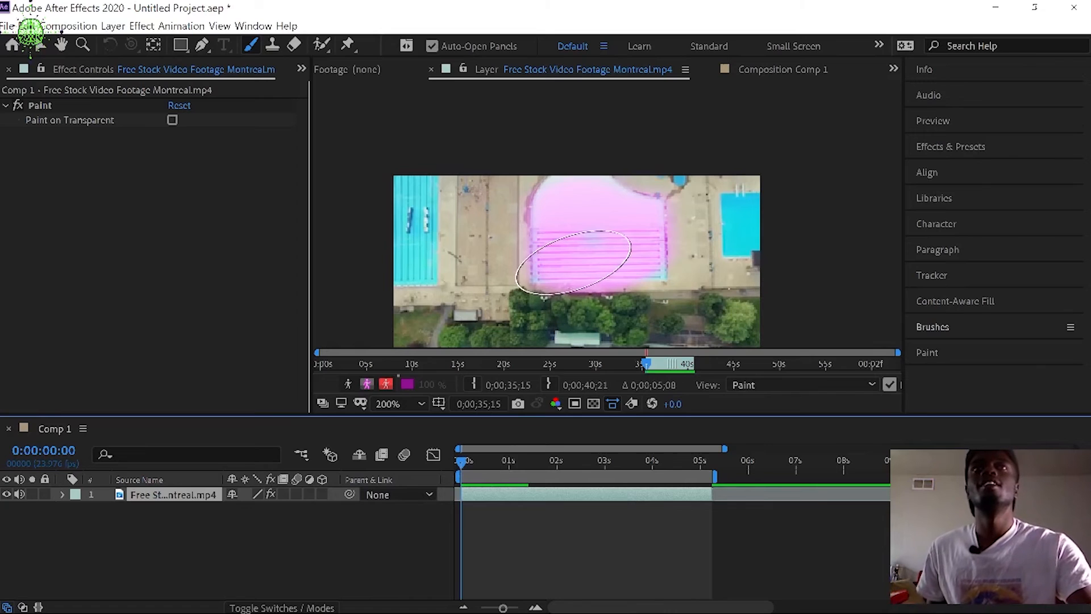
Step: Add more magenta over the center pool on the 0:00:00:00 frame and try removing the spill around it with the Eraser tool
{"action": "mouse_move", "coordinate": [581, 254]}
{"action": "left_mouse_down"}
{"action": "mouse_move", "coordinate": [591, 231]}
{"action": "mouse_move", "coordinate": [633, 272]}
{"action": "mouse_move", "coordinate": [644, 269]}
{"action": "mouse_move", "coordinate": [608, 213]}
{"action": "left_mouse_up"}
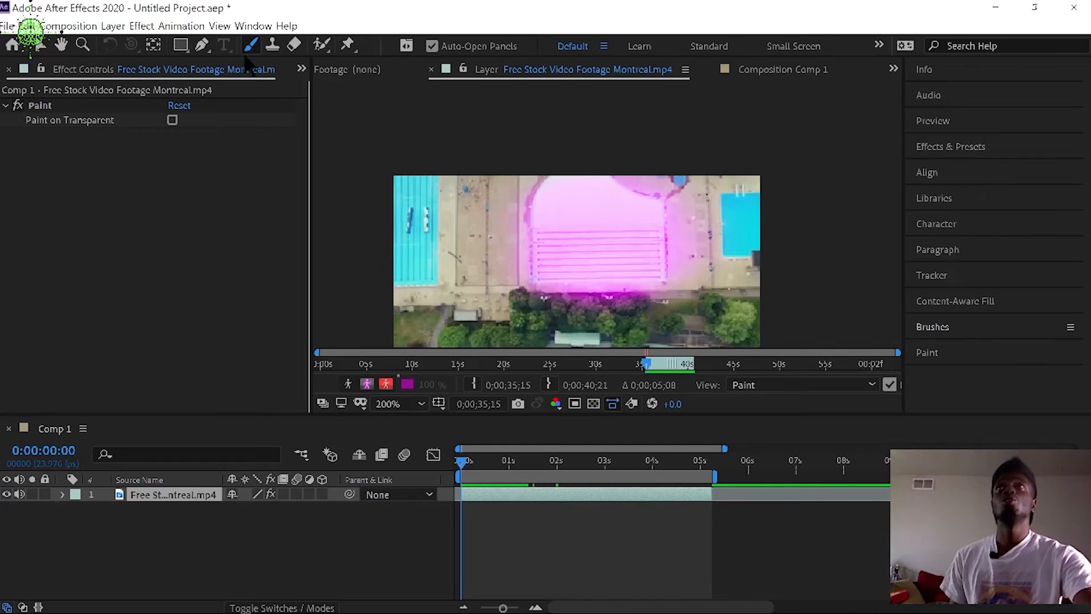
{"action": "left_click", "coordinate": [293, 44]}
{"action": "left_click_drag", "start_coordinate": [545, 176], "coordinate": [591, 258]}
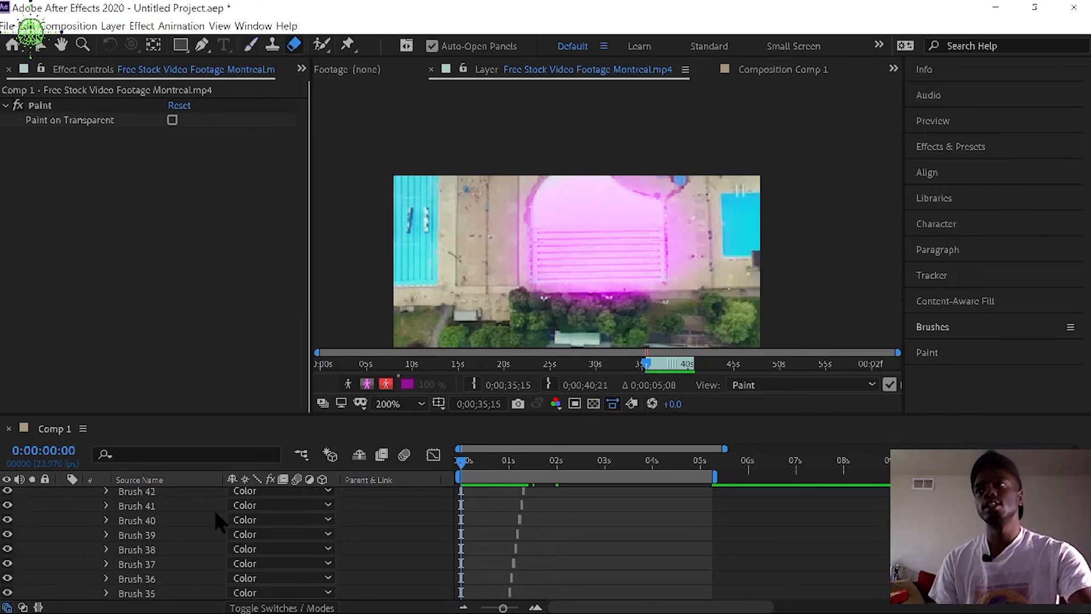
Step: Review the footage layer's list of Paint brush strokes and place the time indicator at 0:00:00:07
{"action": "scroll", "coordinate": [152, 533], "scroll_direction": "up", "scroll_amount": 1}
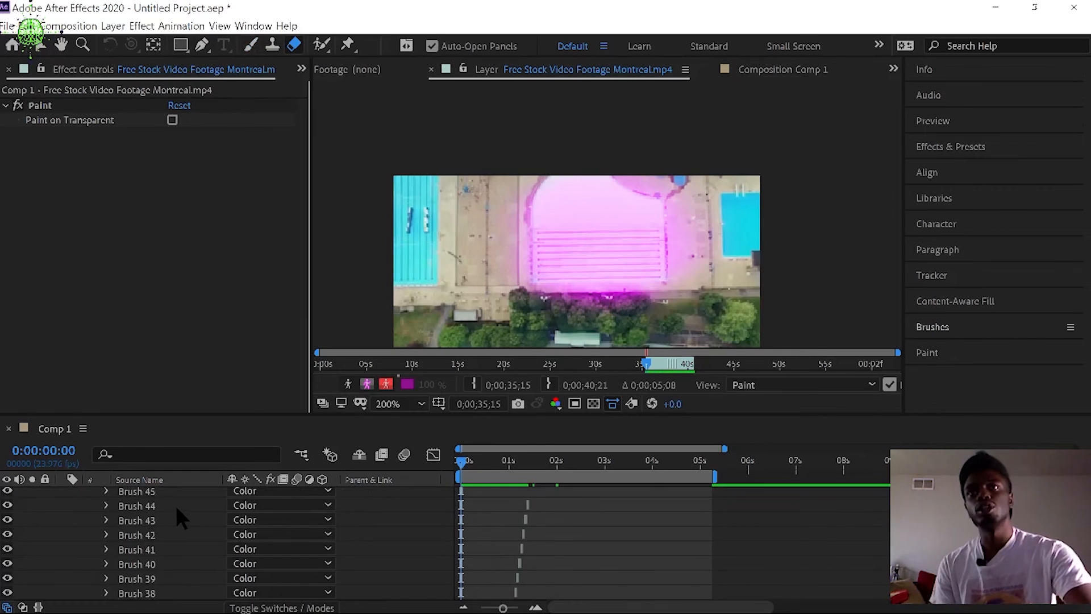
{"action": "scroll", "coordinate": [189, 502], "scroll_direction": "up", "scroll_amount": 2}
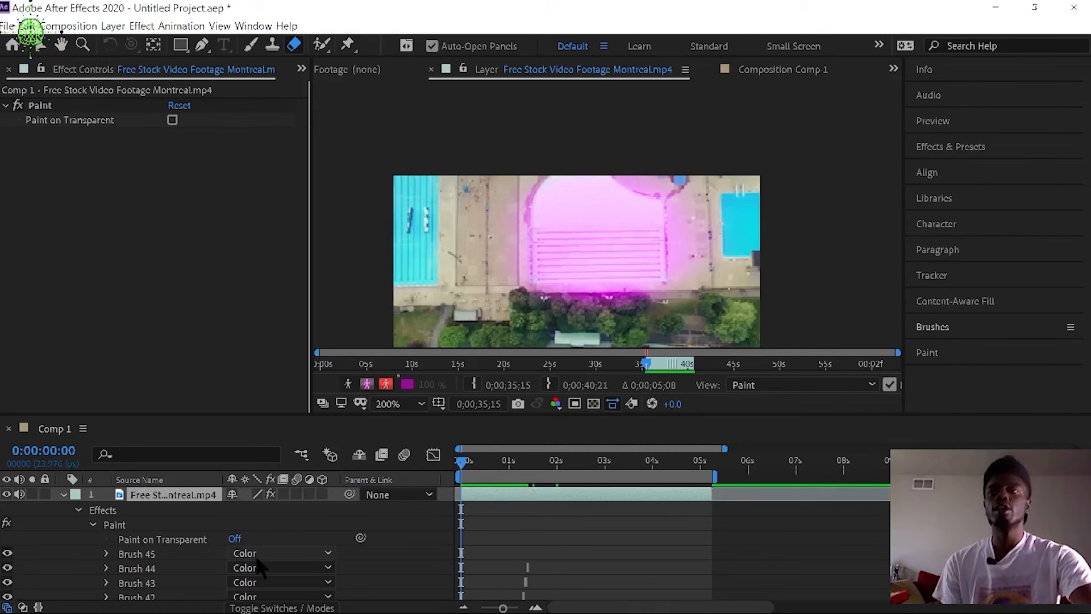
{"action": "left_click", "coordinate": [461, 463]}
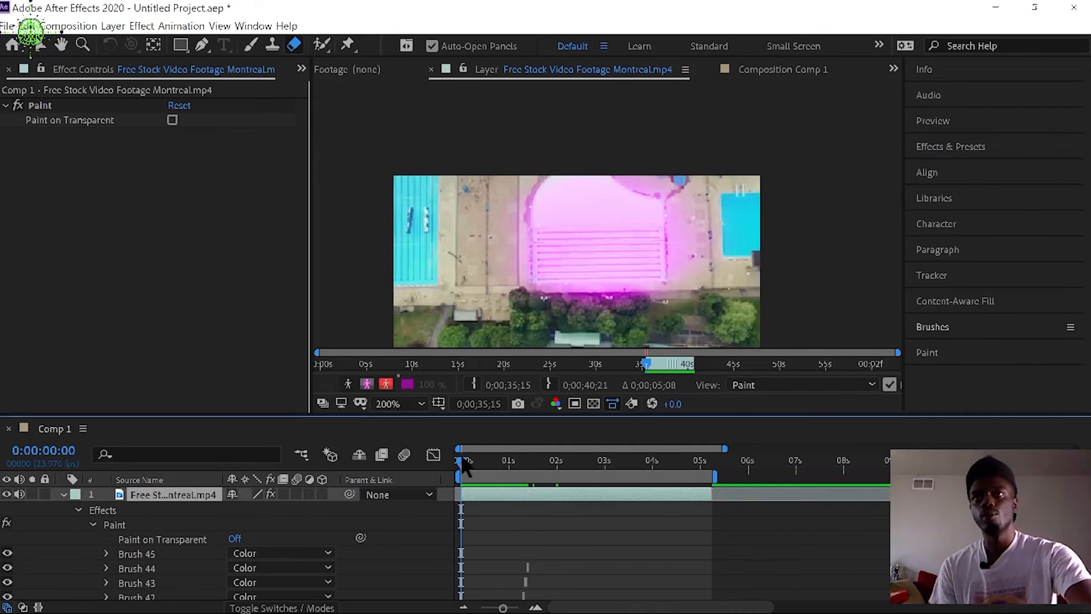
{"action": "left_click", "coordinate": [474, 459]}
{"action": "scroll", "coordinate": [647, 531], "scroll_direction": "down", "scroll_amount": 2}
{"action": "scroll", "coordinate": [643, 521], "scroll_direction": "down", "scroll_amount": 8}
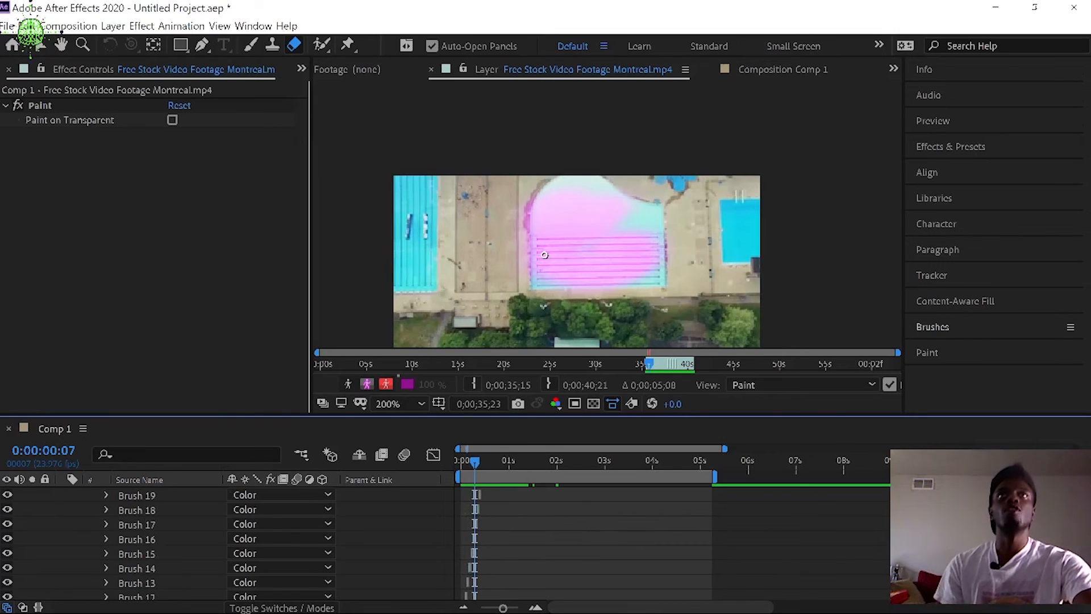
Step: Try an eraser stroke and a large magenta brush stroke over the center pool on the 0:00:00:07 frame, undoing each
{"action": "left_click_drag", "start_coordinate": [539, 253], "coordinate": [537, 273]}
{"action": "key", "text": "ctrl+z"}
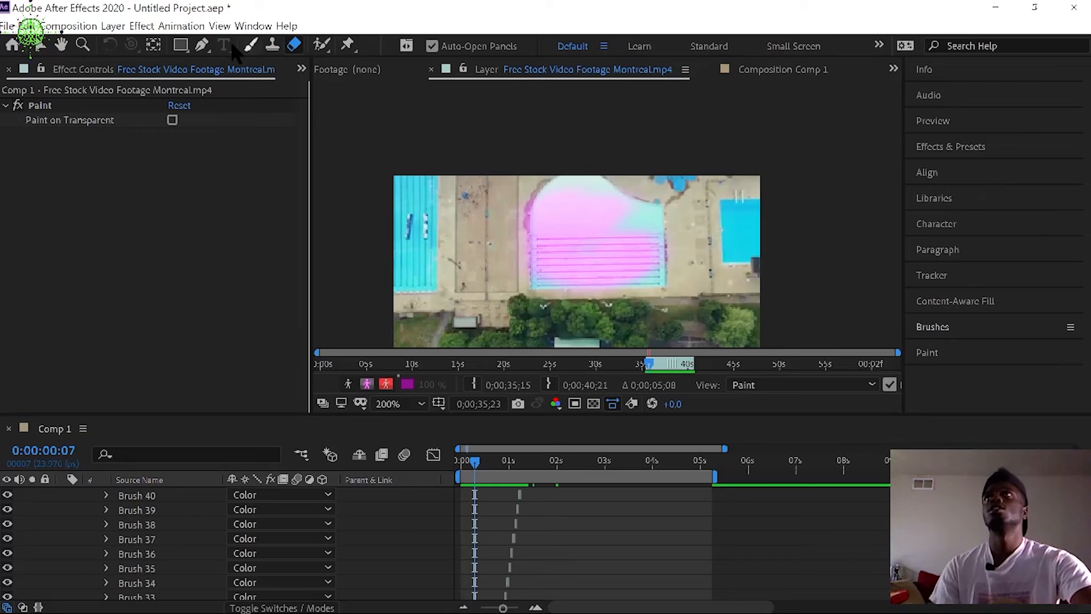
{"action": "left_click", "coordinate": [250, 45]}
{"action": "mouse_move", "coordinate": [543, 265]}
{"action": "left_mouse_down"}
{"action": "mouse_move", "coordinate": [635, 264]}
{"action": "mouse_move", "coordinate": [638, 249]}
{"action": "mouse_move", "coordinate": [631, 219]}
{"action": "mouse_move", "coordinate": [554, 199]}
{"action": "mouse_move", "coordinate": [606, 247]}
{"action": "mouse_move", "coordinate": [661, 268]}
{"action": "left_mouse_up"}
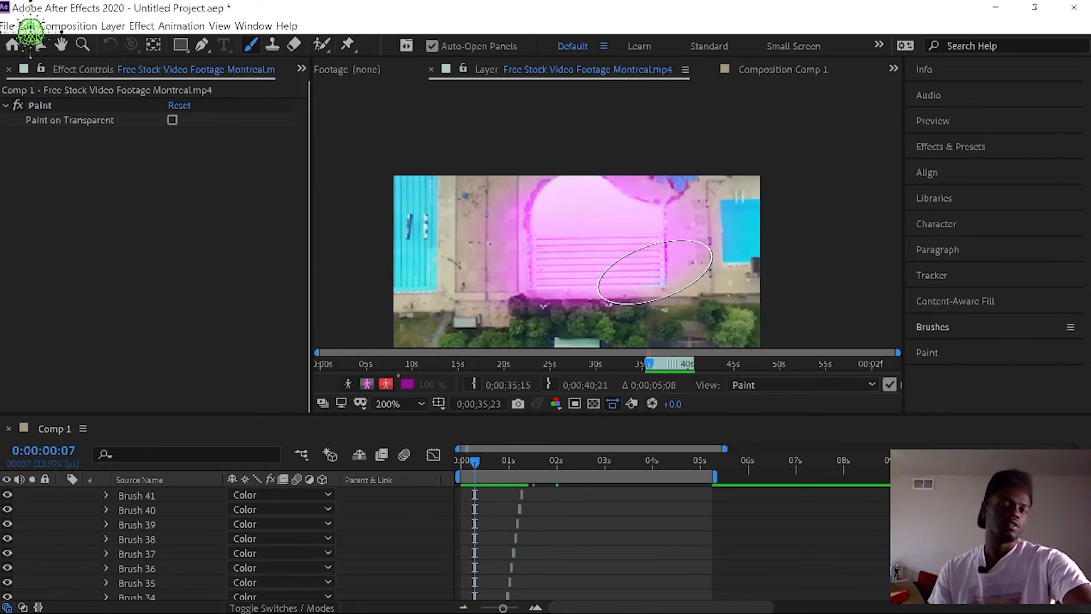
{"action": "key", "text": "ctrl+z"}
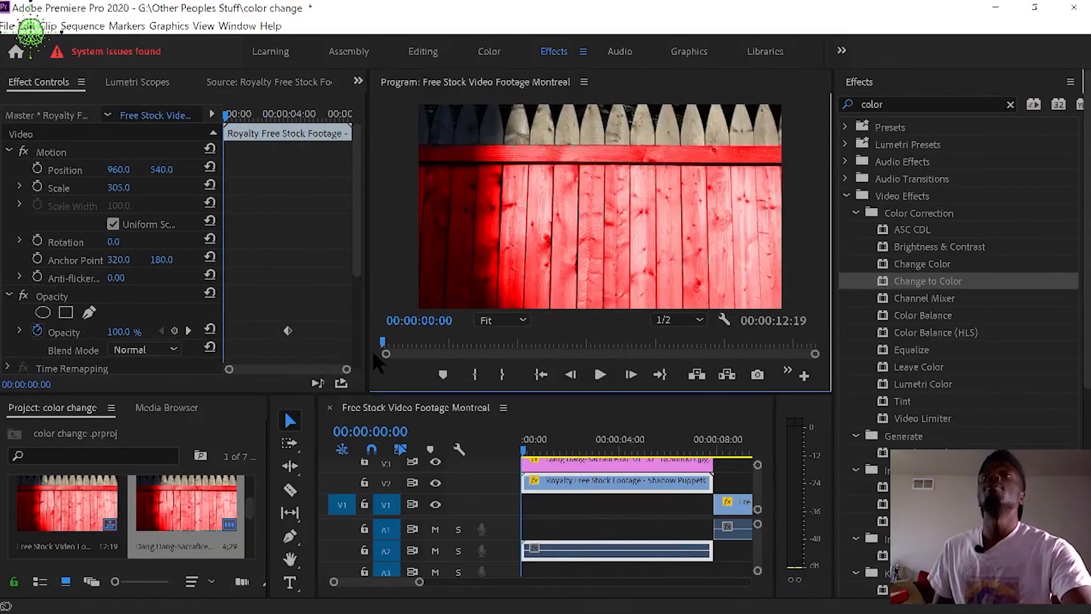
Step: Switch to Premiere Pro and scrub through the red fence shot up to 00:00:03:24 to review its color change
{"action": "left_click_drag", "start_coordinate": [391, 341], "coordinate": [469, 419]}
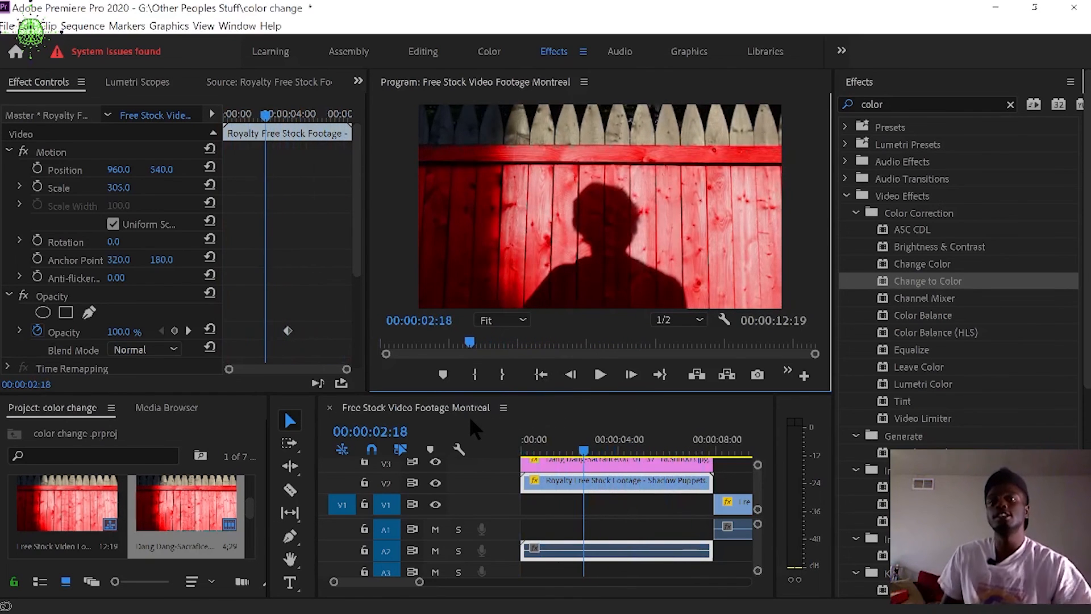
{"action": "left_click_drag", "start_coordinate": [461, 345], "coordinate": [529, 459]}
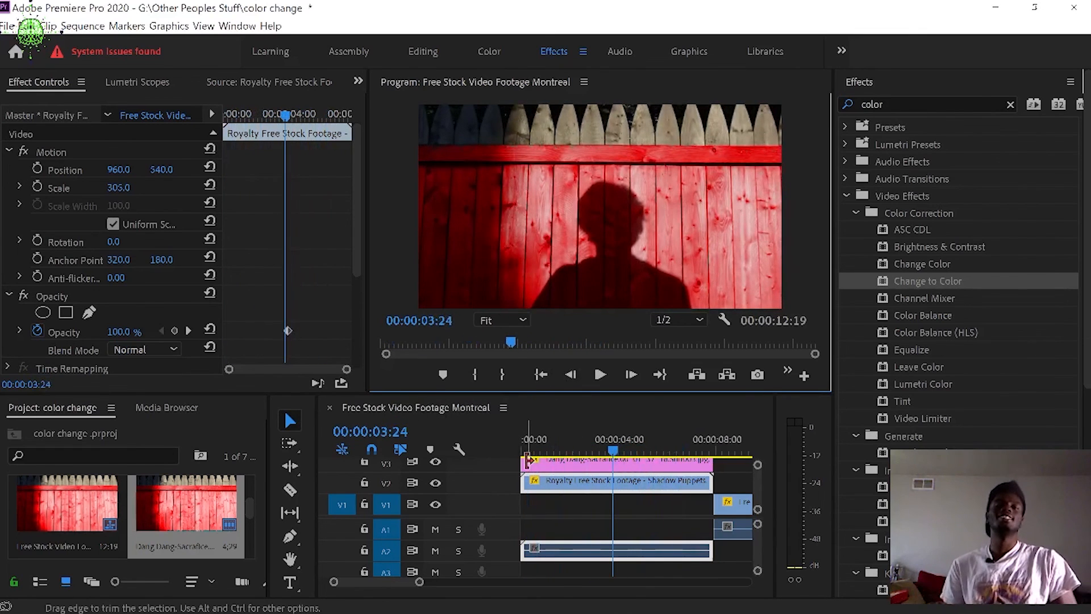